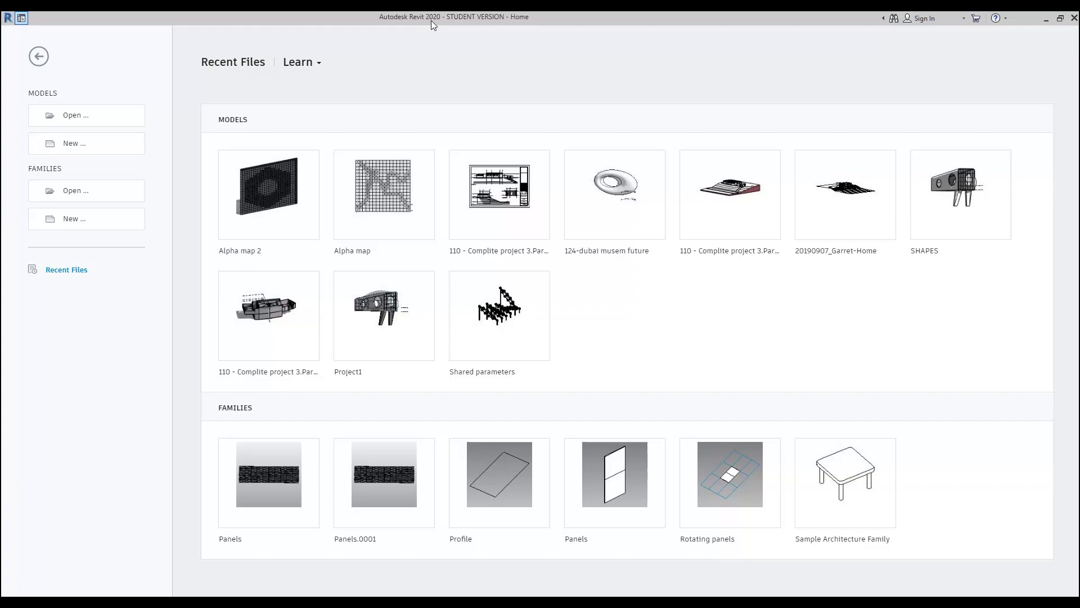
Create a new project template based on the Architectural Template and widen the Project Browser
left_click(72, 145)
left_click(456, 285)
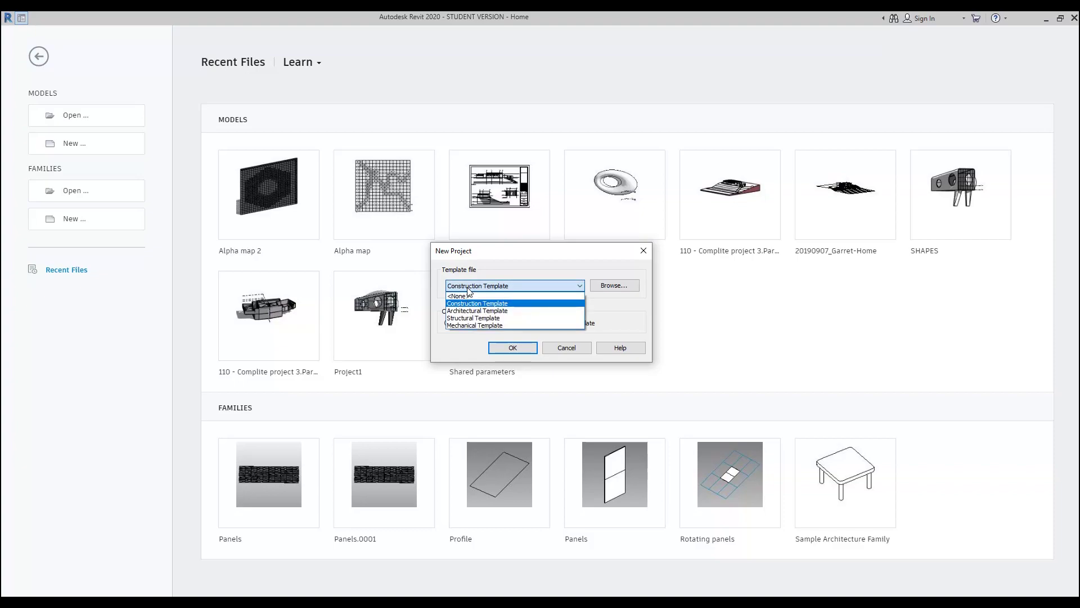
left_click(465, 310)
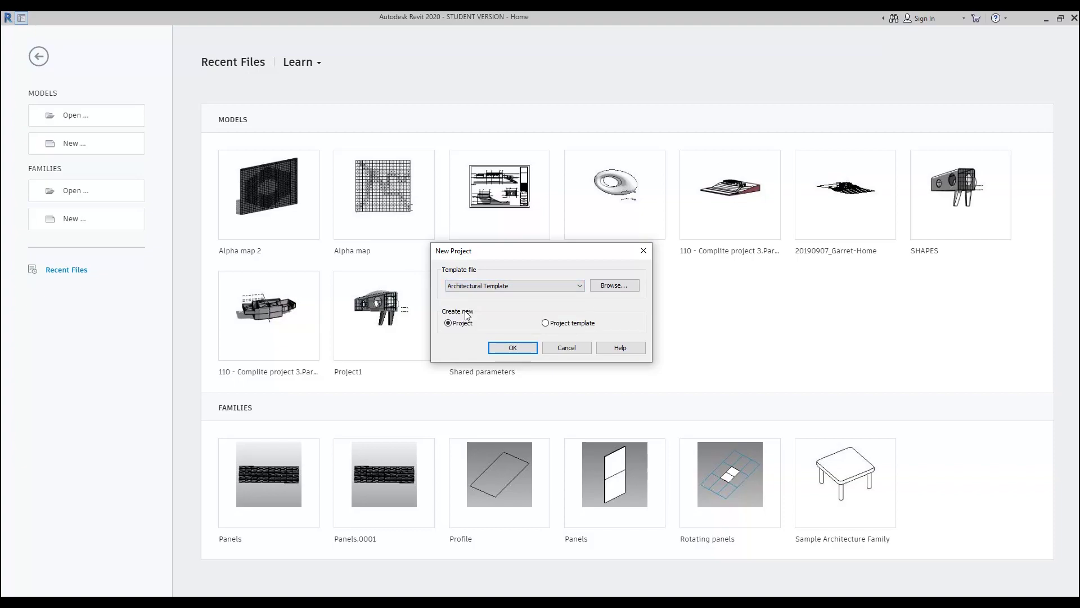
left_click(465, 286)
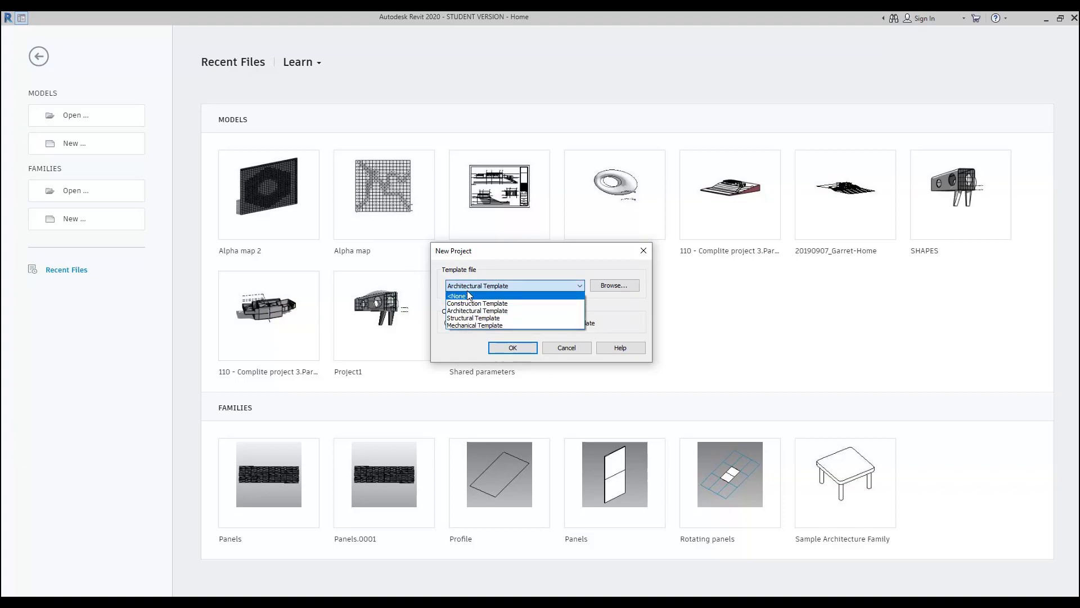
left_click(471, 311)
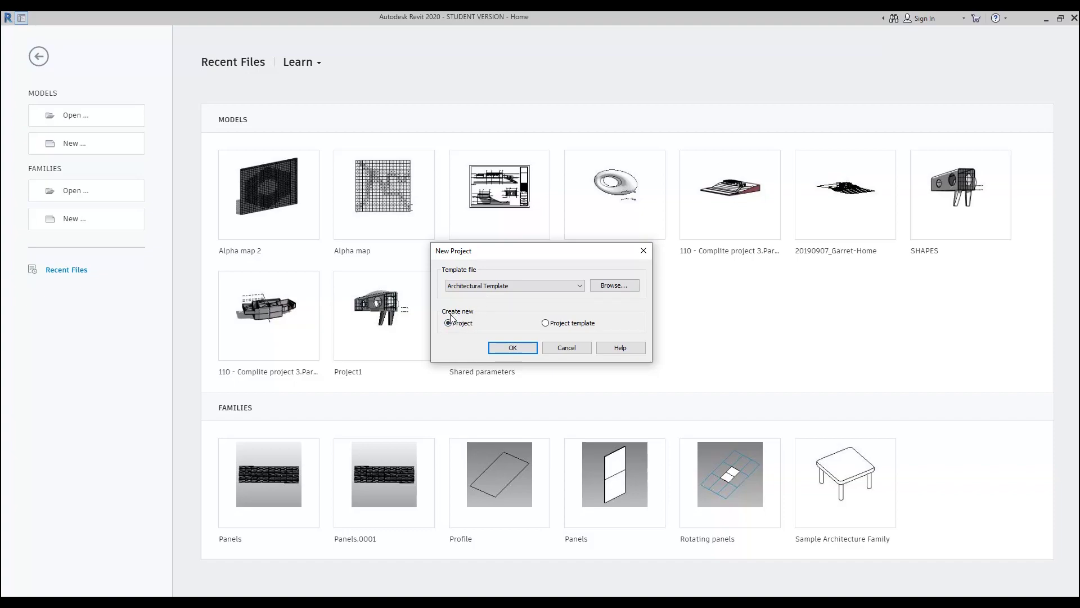
left_click(545, 323)
left_click(506, 350)
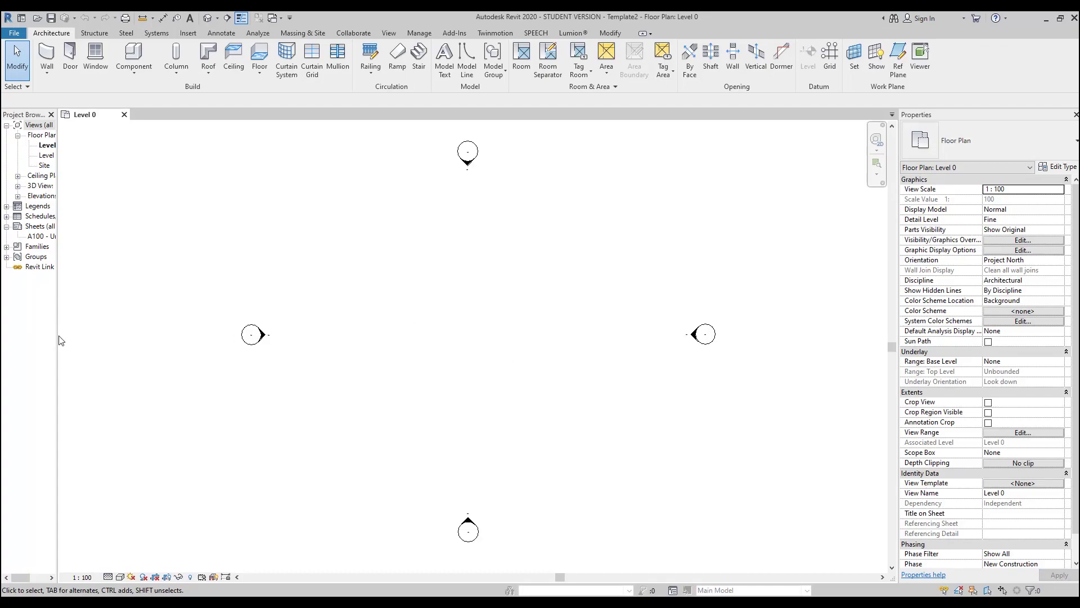
left_click_drag(57, 340, 140, 340)
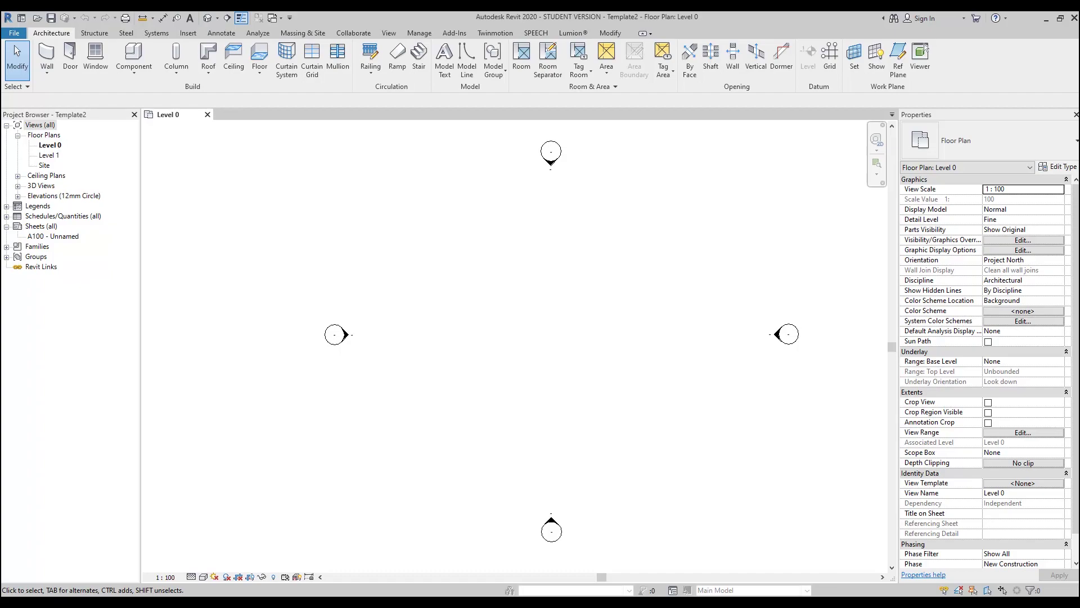
Start Purge Unused with nothing selected and mark the Glazed and Solid types of the System Panel curtain panel for removal
left_click(418, 34)
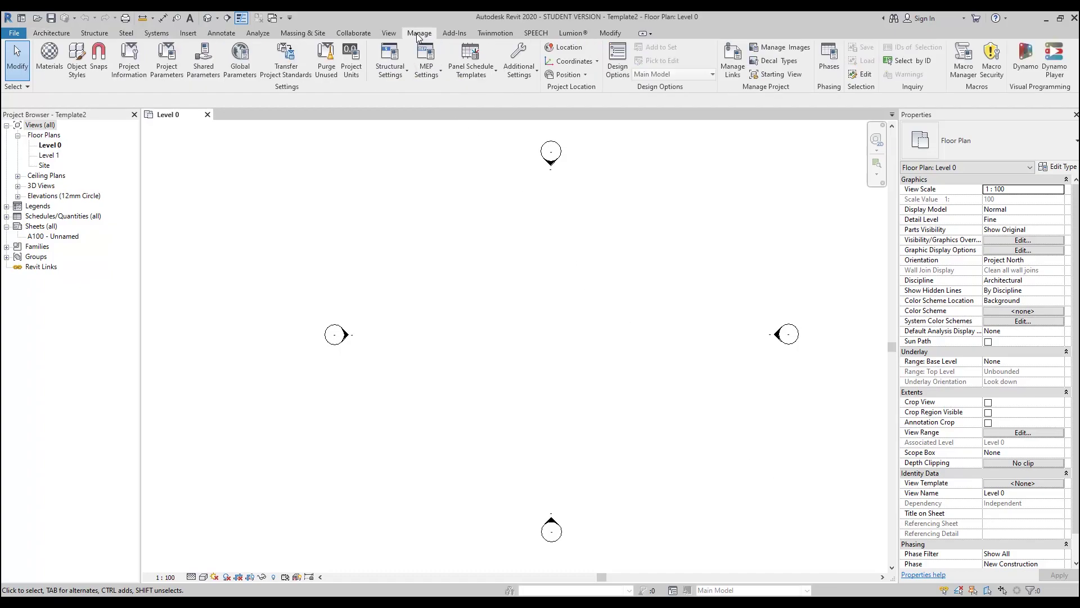
left_click(328, 63)
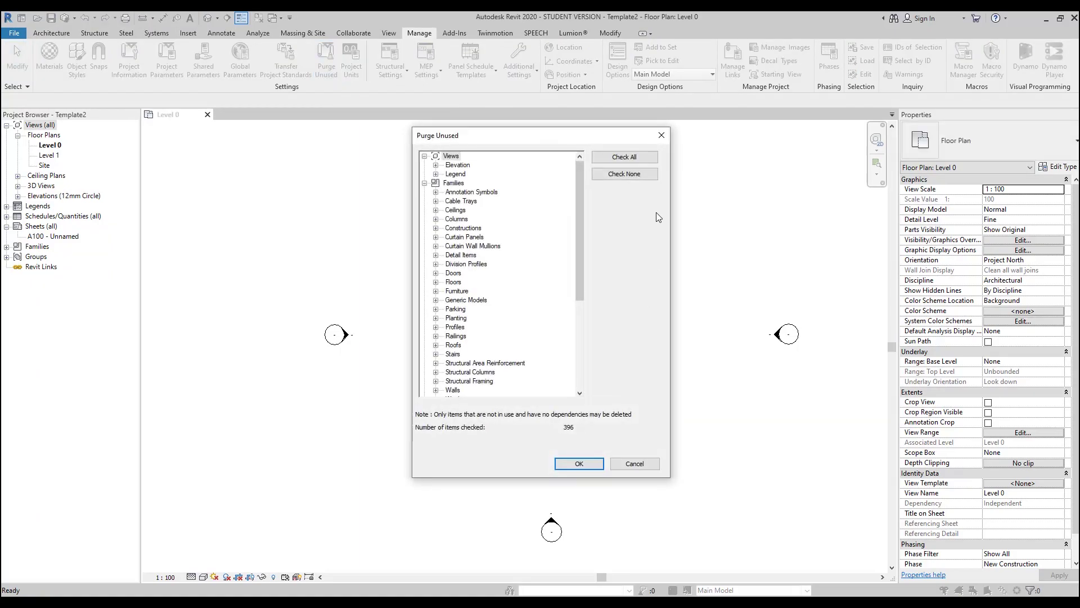
left_click(624, 174)
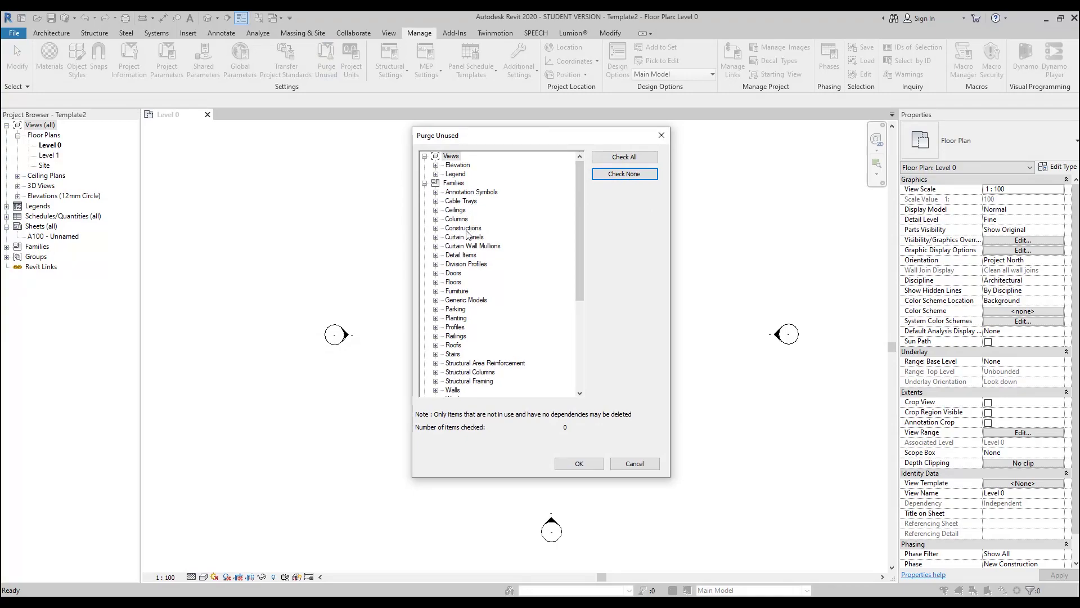
left_click(436, 237)
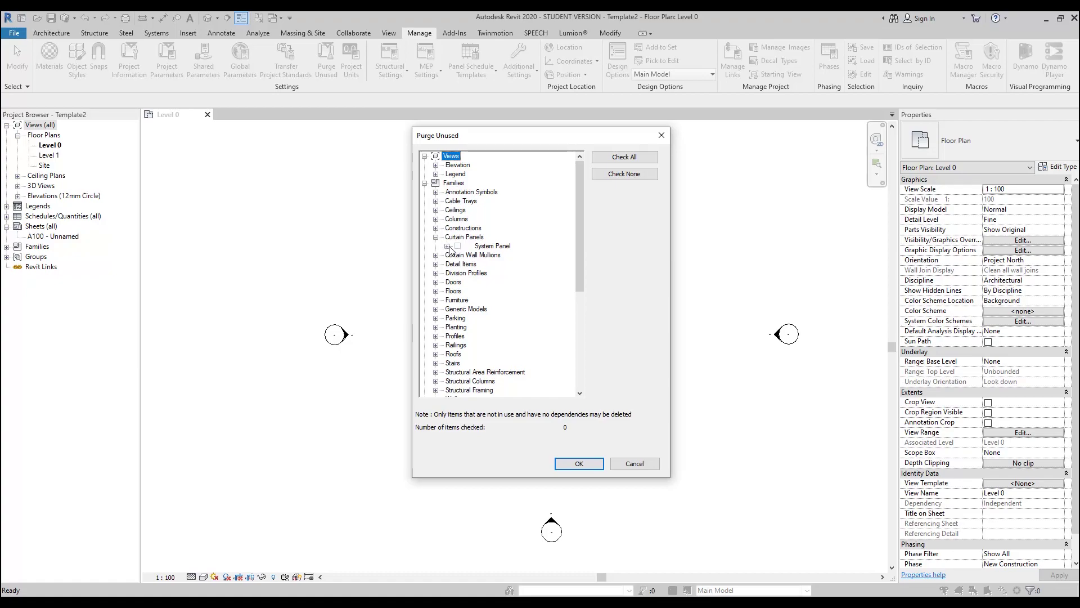
left_click(446, 246)
left_click(469, 255)
left_click(469, 264)
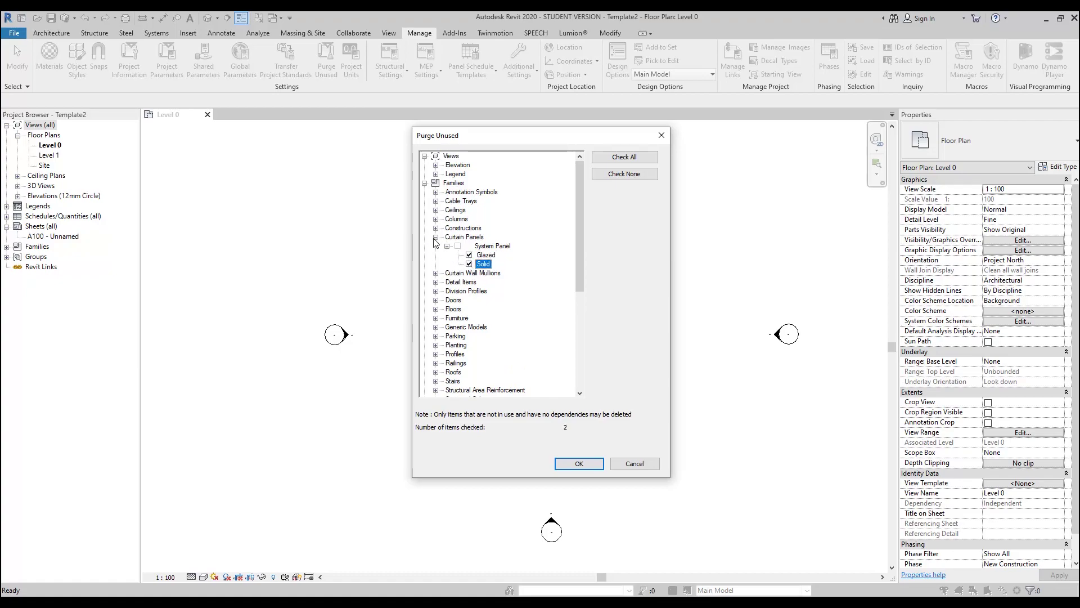
left_click(436, 237)
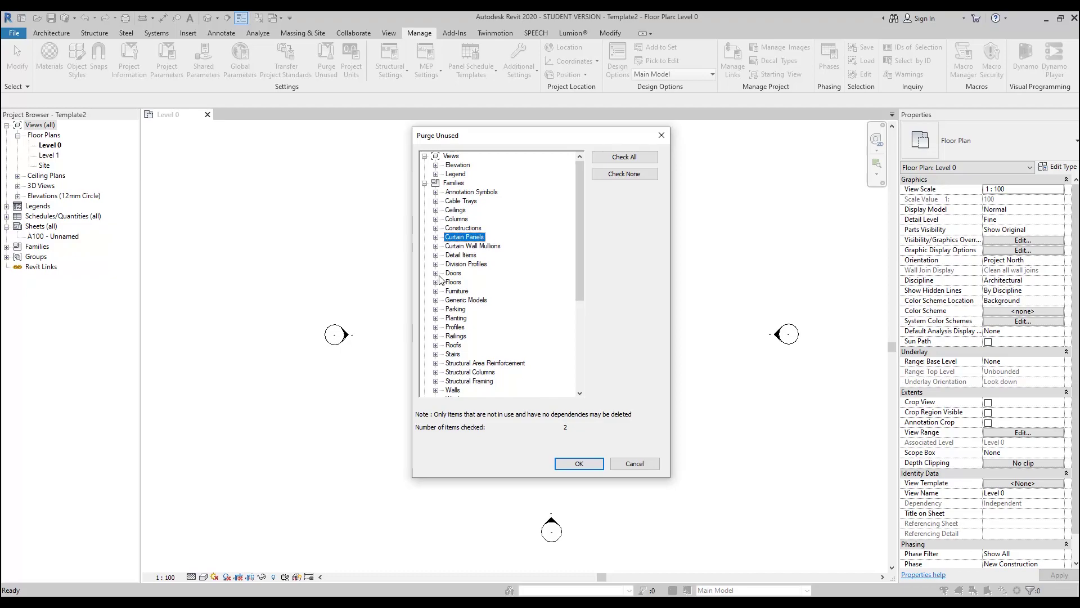
Mark the Furniture_Desk family and the first Generic Models family for purging
left_click(436, 290)
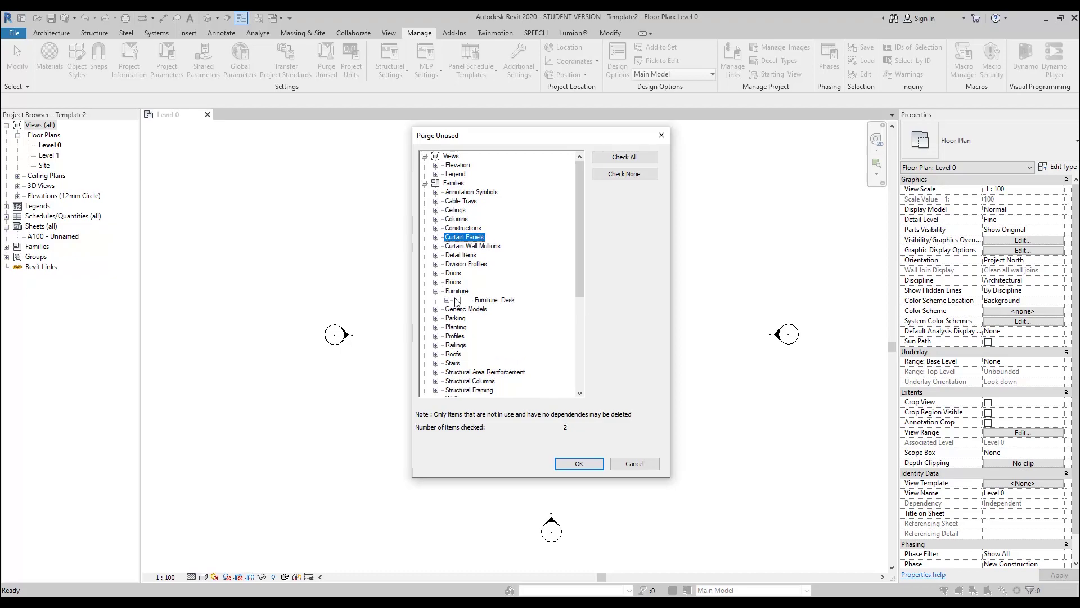
left_click(458, 300)
left_click(437, 291)
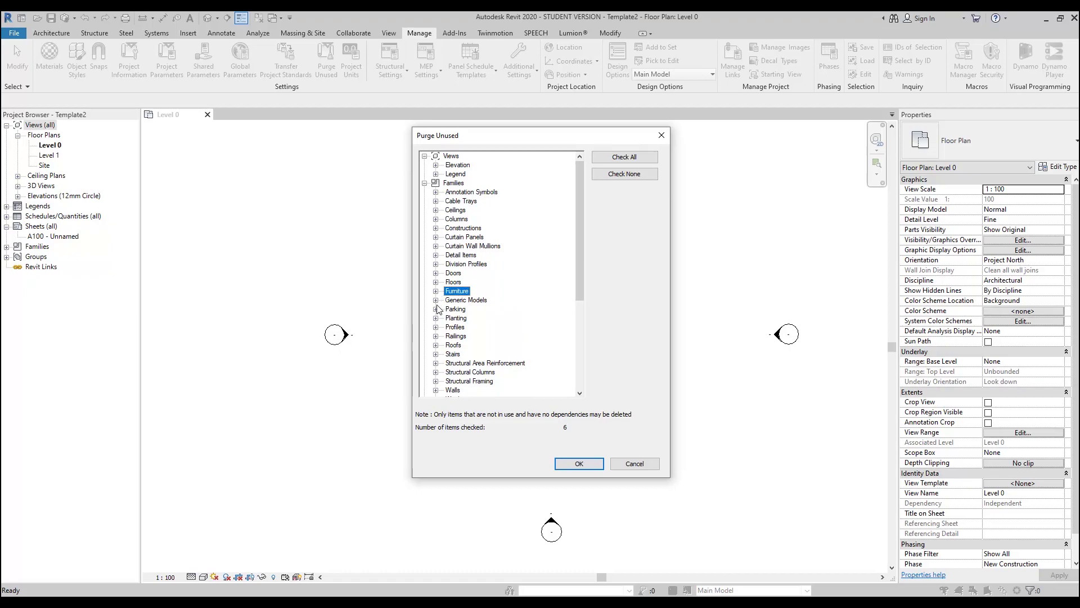
left_click(436, 299)
left_click(459, 309)
left_click(436, 300)
Mark all the purgeable Basic Wall types in the Walls category for removal
scroll(450, 326, "down", 1)
scroll(450, 328, "down", 1)
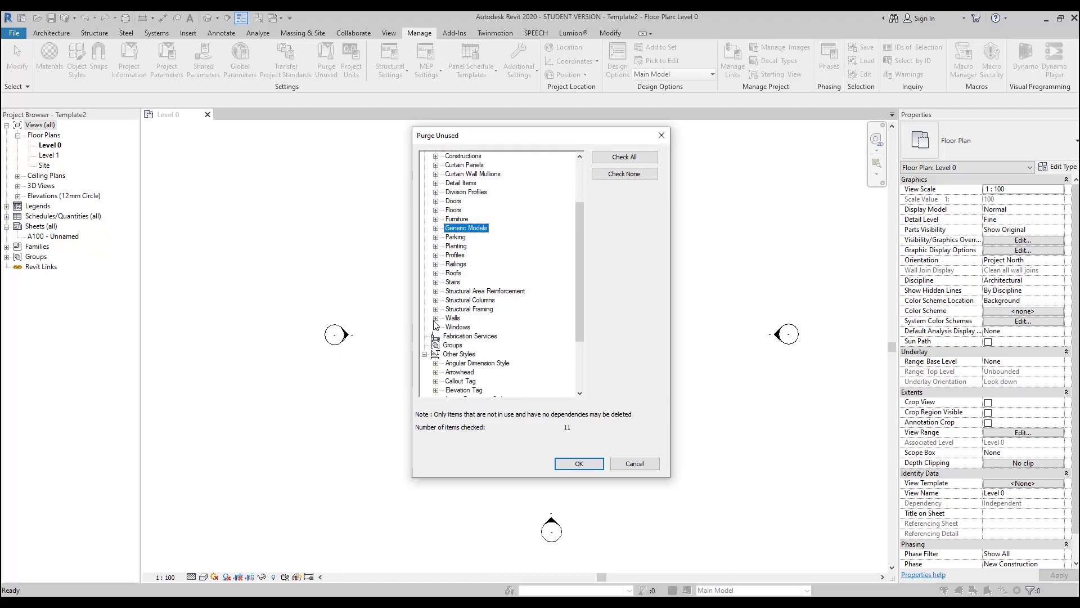
left_click(436, 318)
left_click(447, 327)
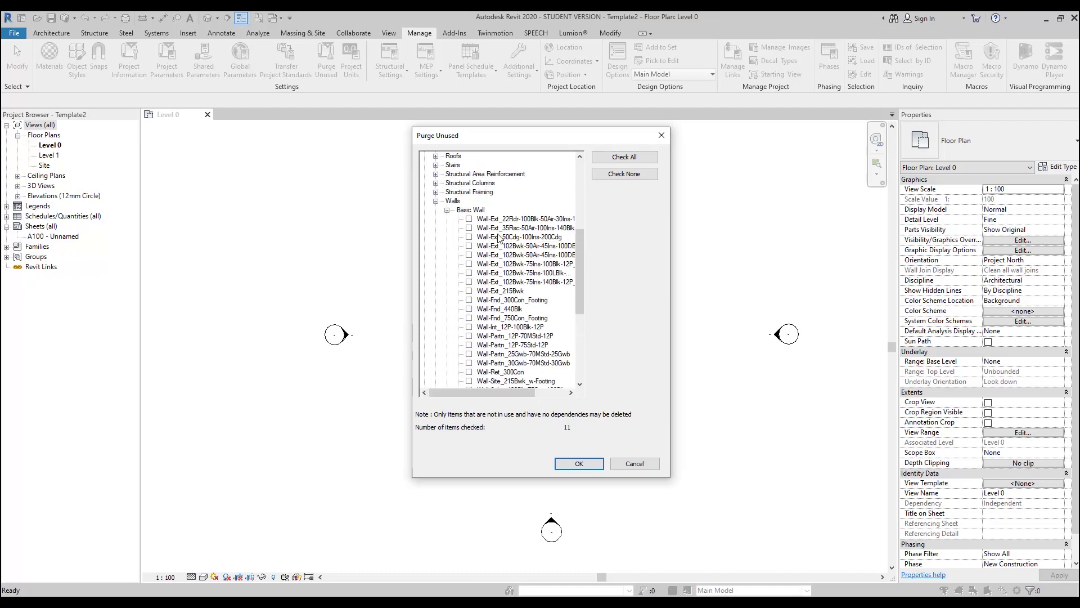
scroll(508, 245, "down", 3)
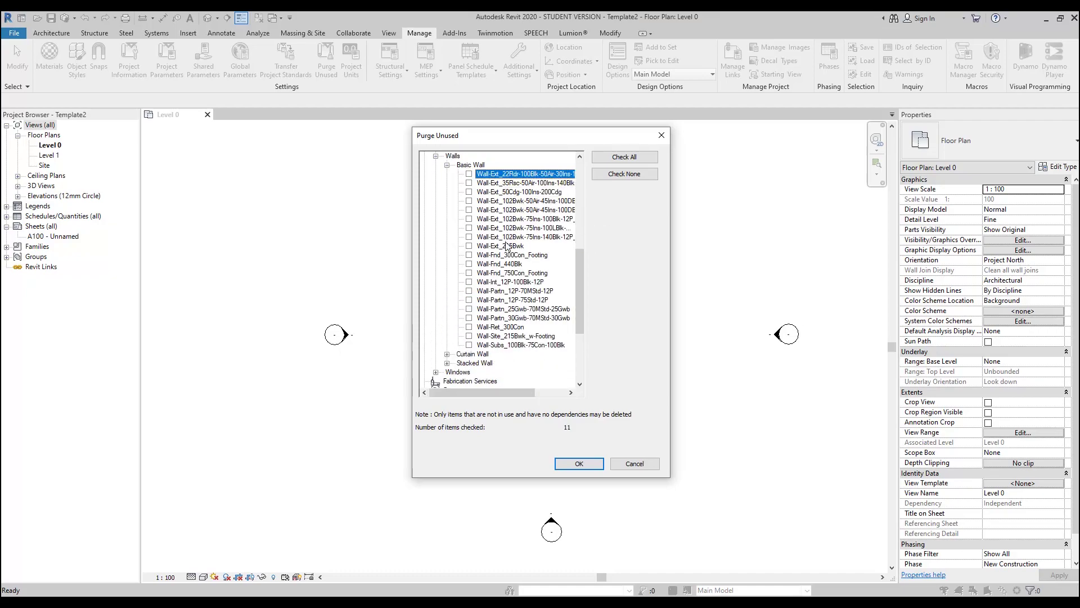
left_click(497, 308, "shift")
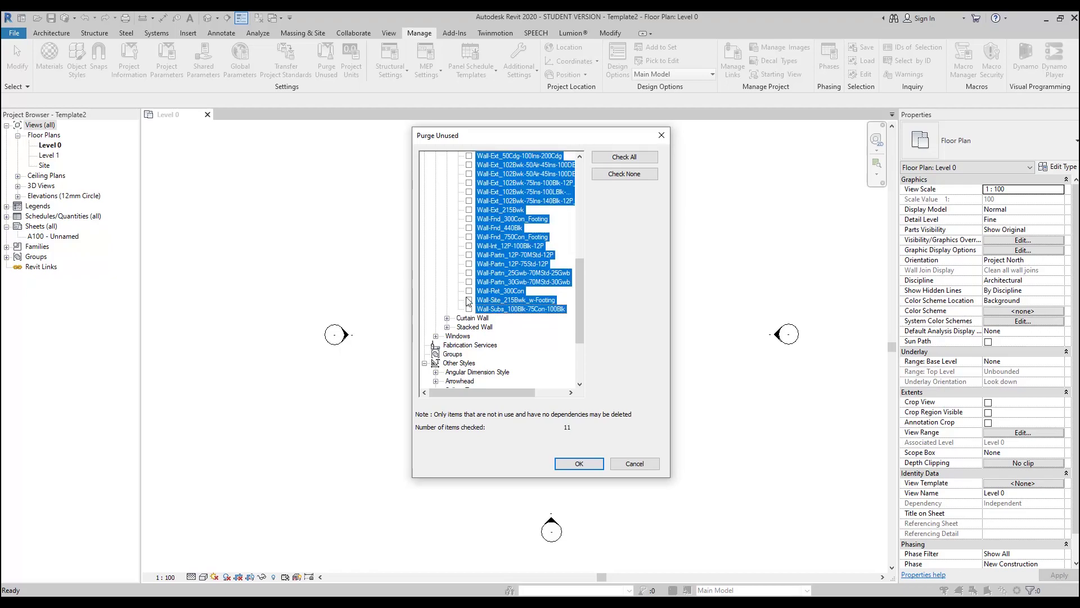
left_click(500, 255)
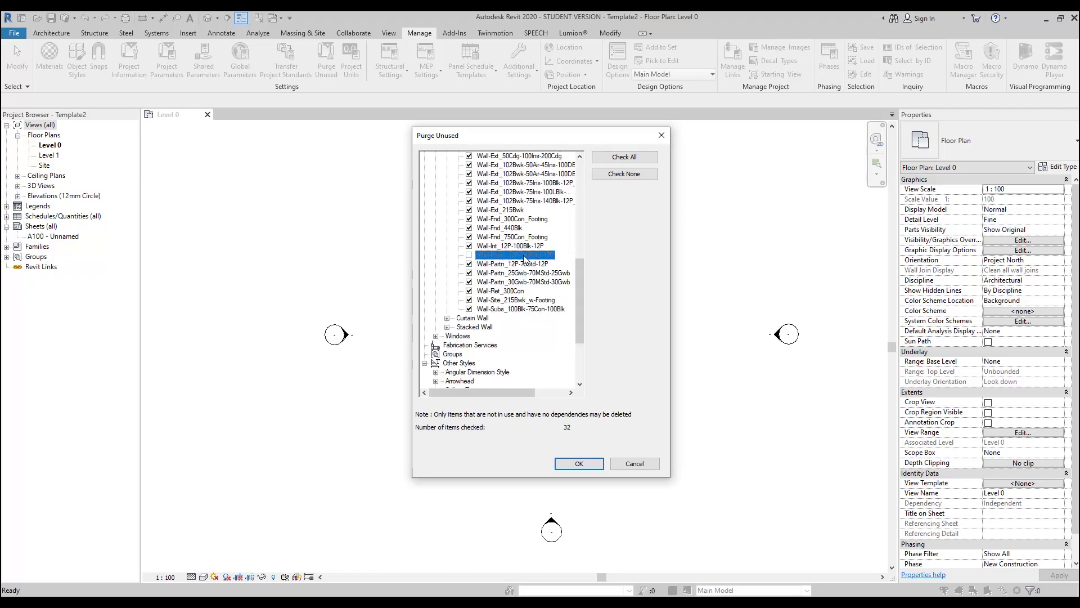
Mark Curtain_Wall-Empty and Curtain_Wall-Exterior_Glazing for purging and review the Stacked Wall types
left_click(447, 318)
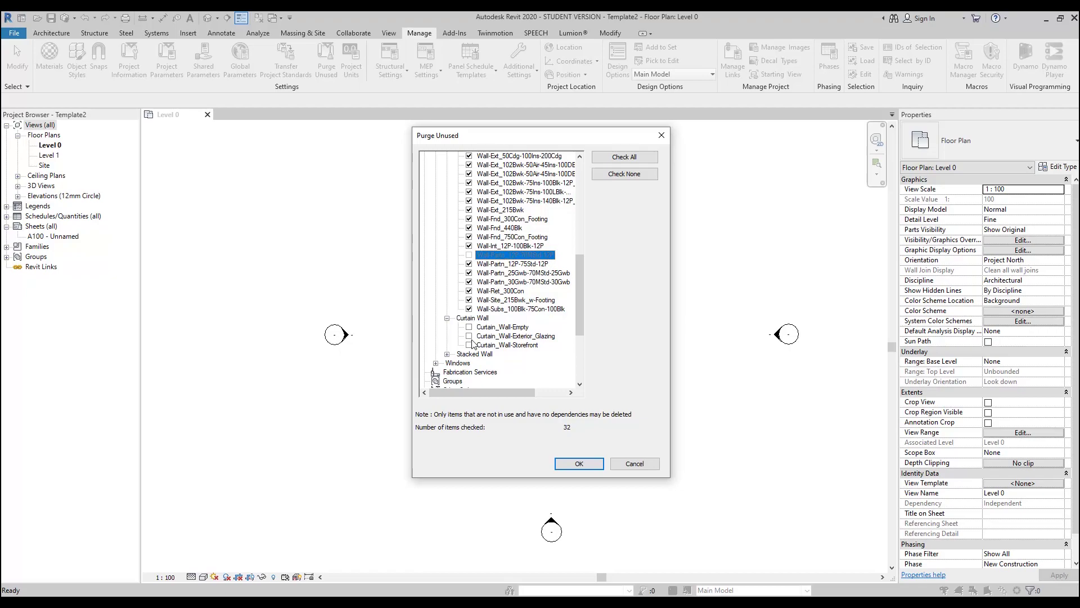
left_click(469, 327)
left_click(469, 336)
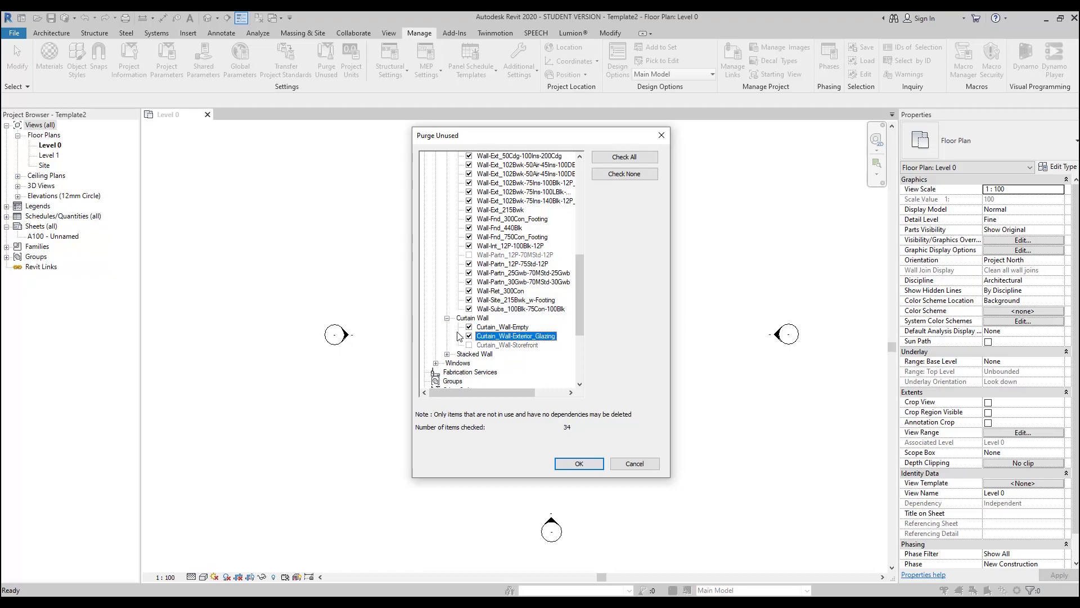
left_click(446, 354)
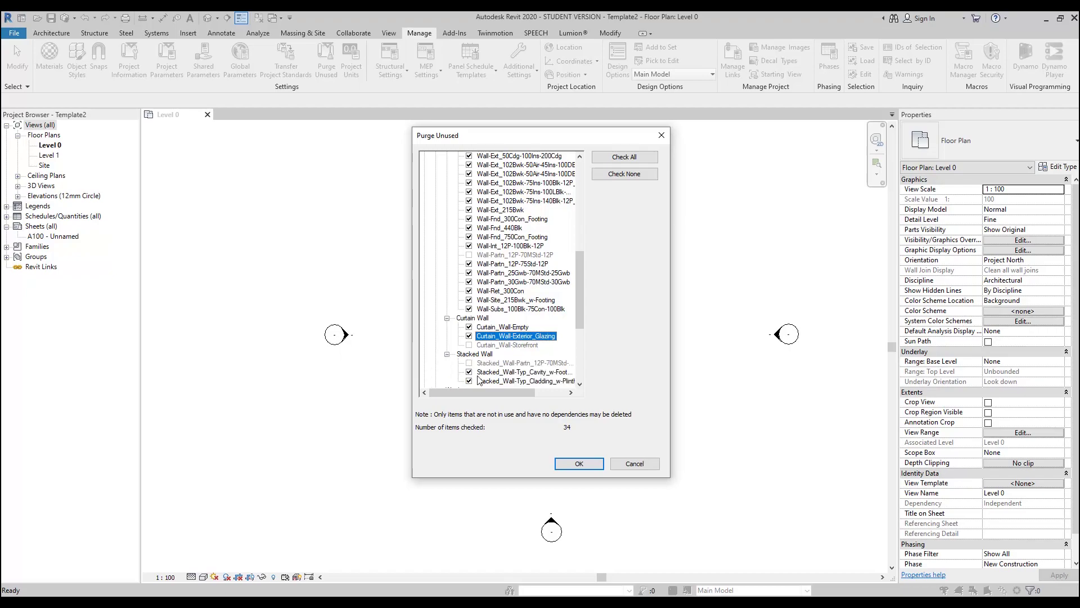
scroll(502, 366, "down", 1)
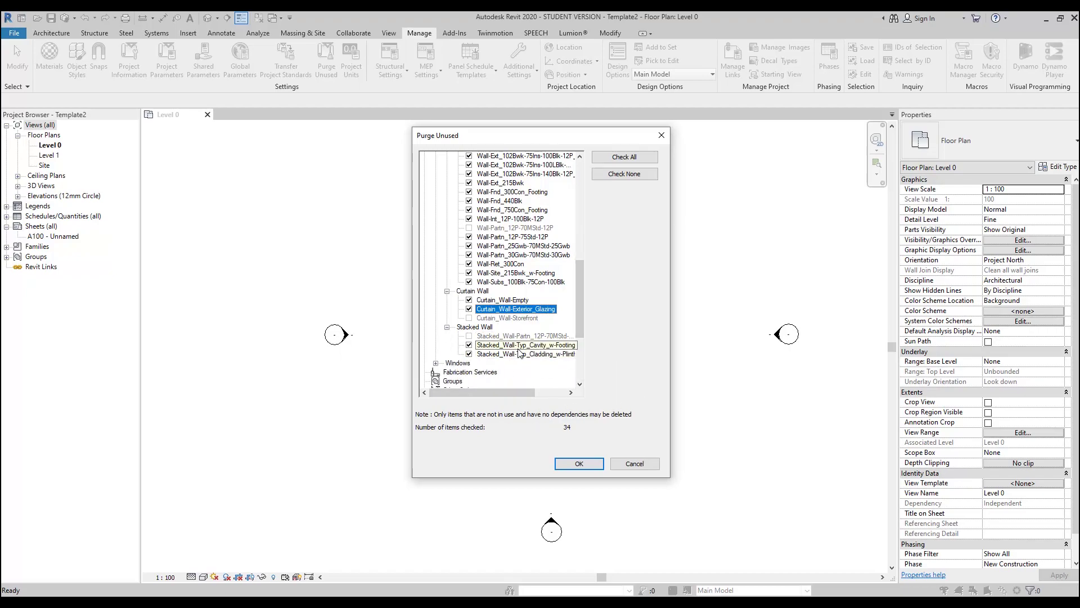
Mark the Windows_Sgl_Plain, Doors_ExtDbl_Flush and Doors_IntSgl families as well and purge all marked items
left_click(435, 363)
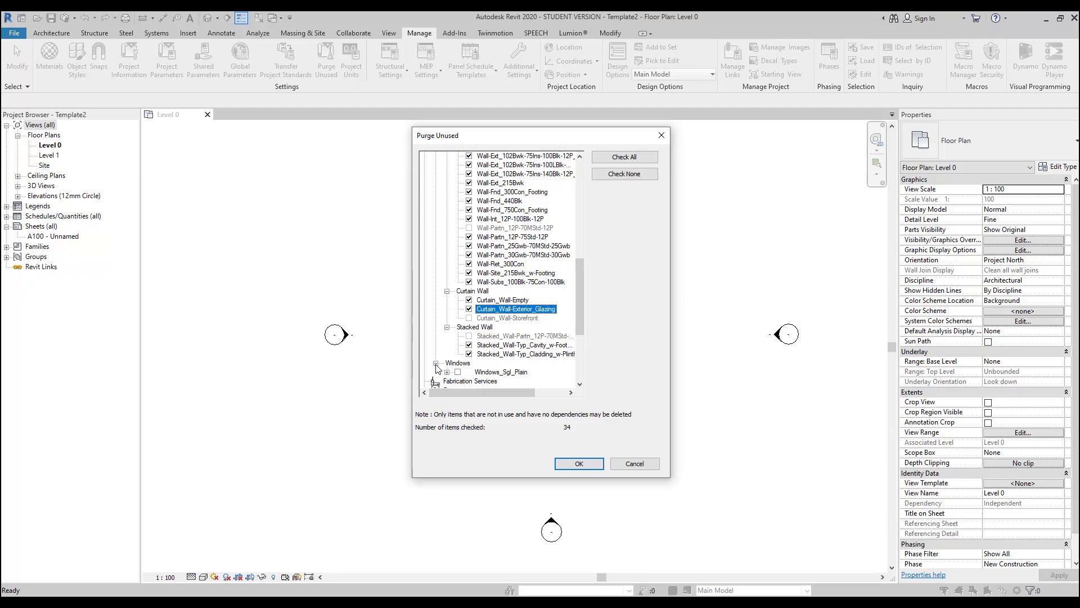
left_click(457, 371)
scroll(454, 362, "up", 8)
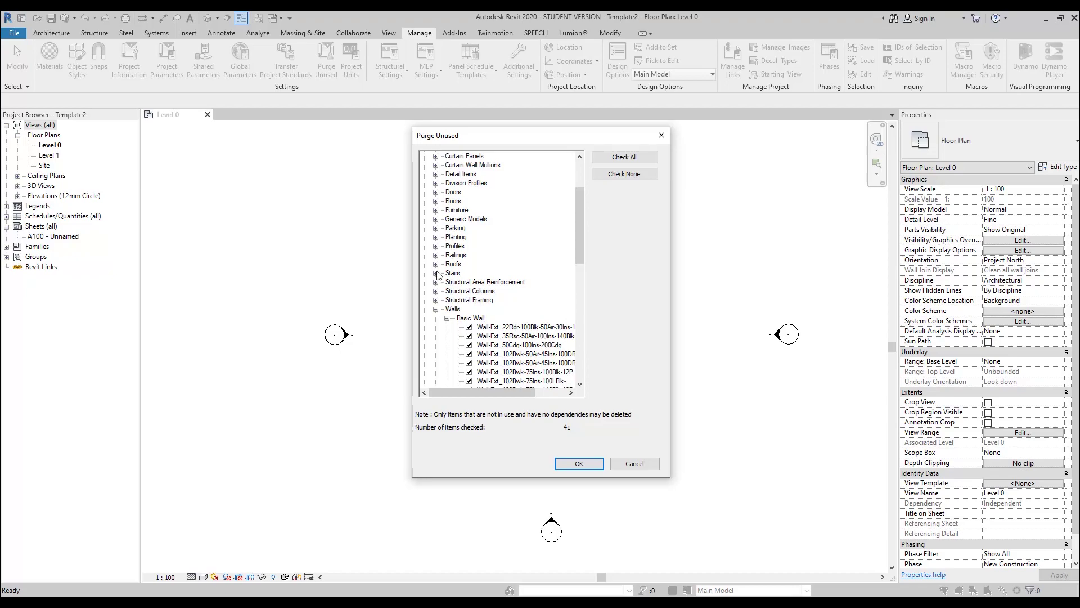
scroll(448, 267, "up", 2)
left_click(435, 246)
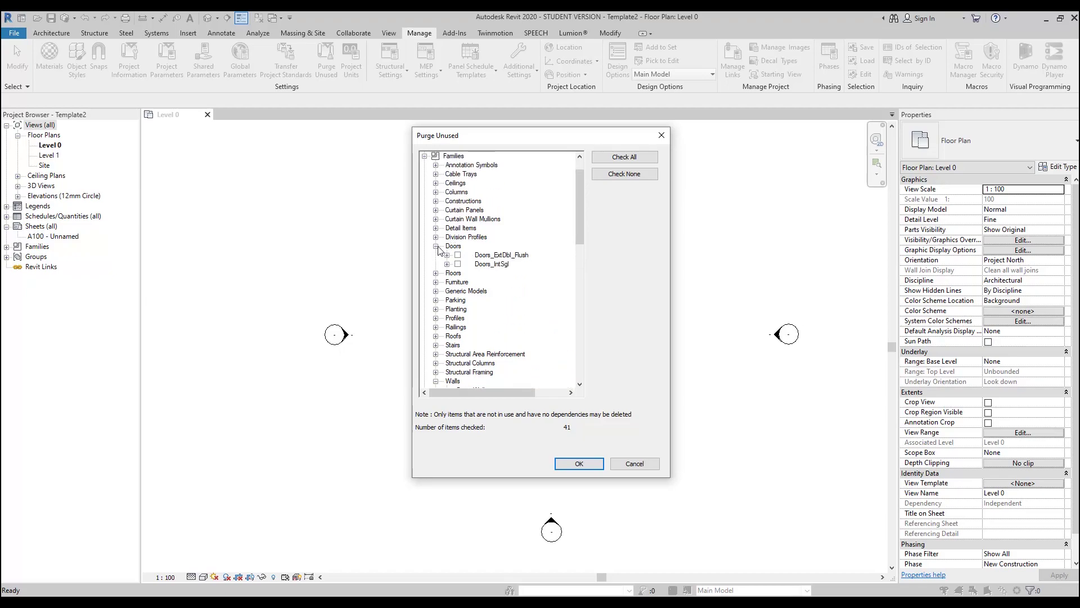
left_click(457, 264)
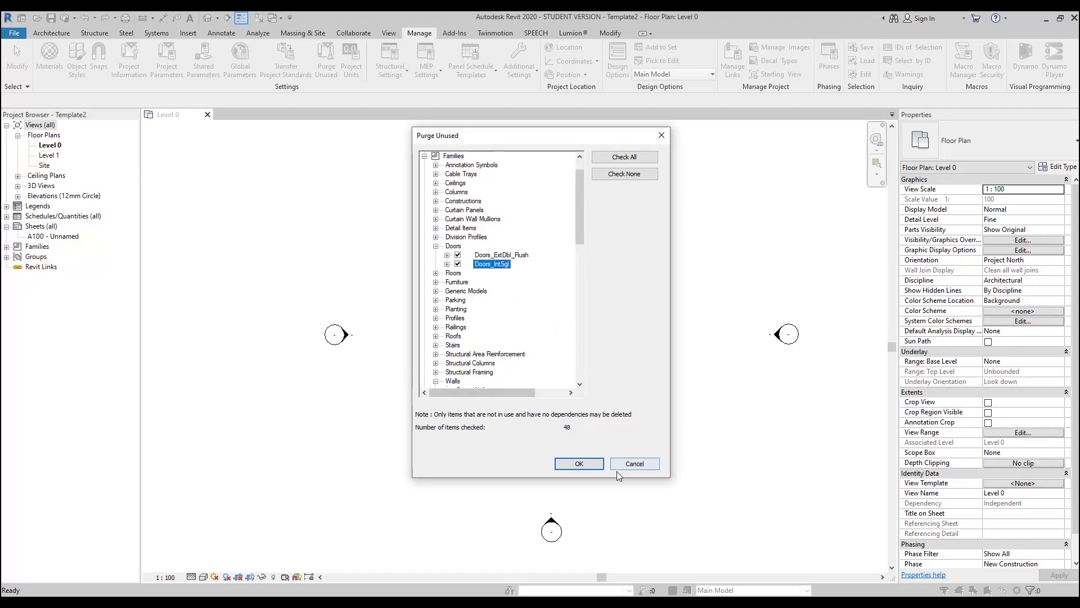
left_click(580, 465)
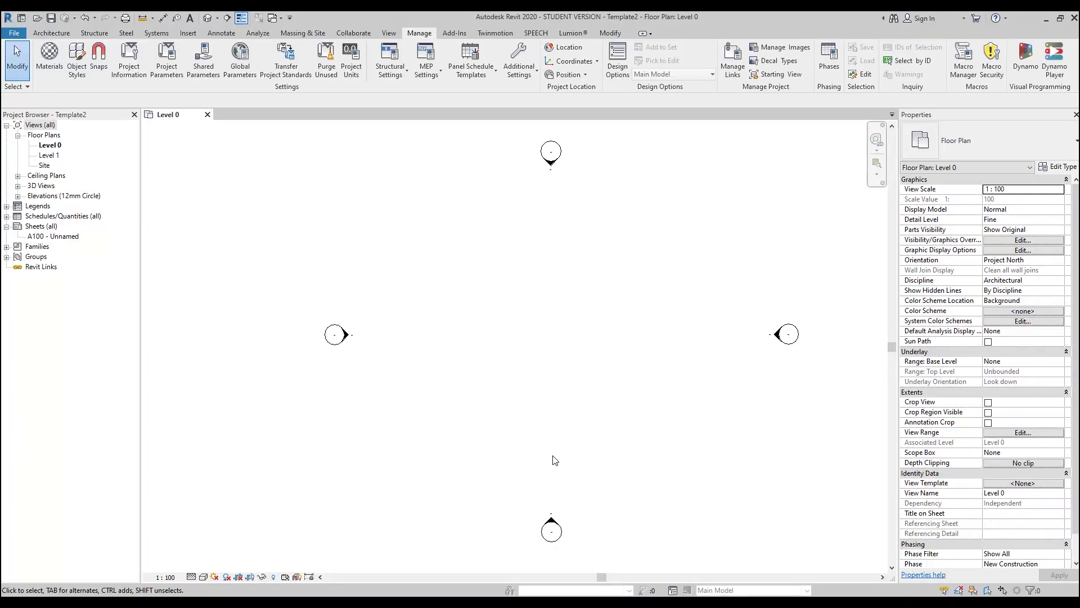
left_click(14, 32)
mouse_move(77, 73)
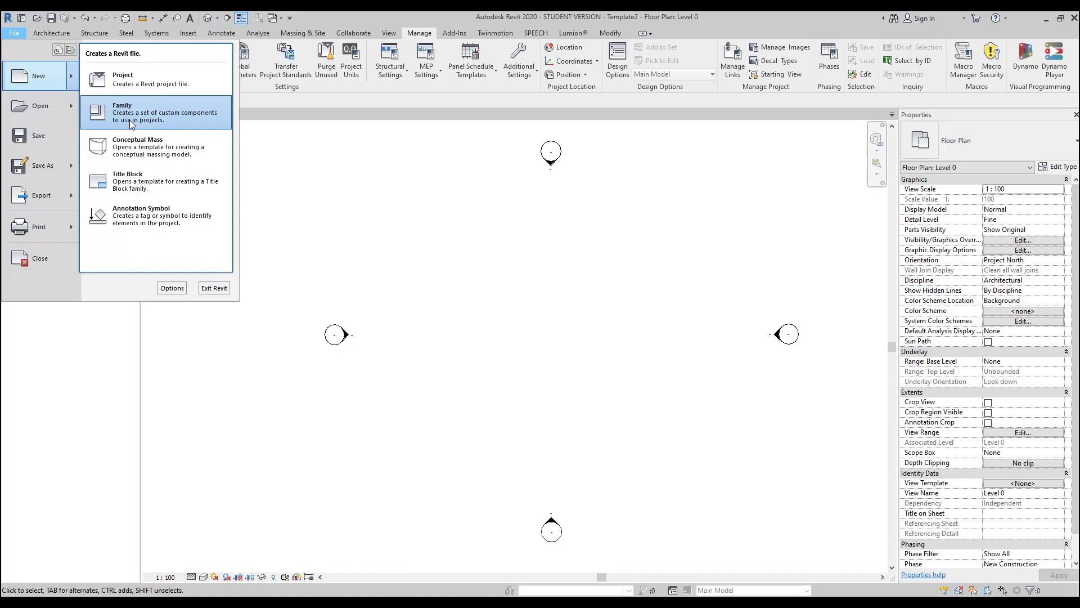
left_click(372, 180)
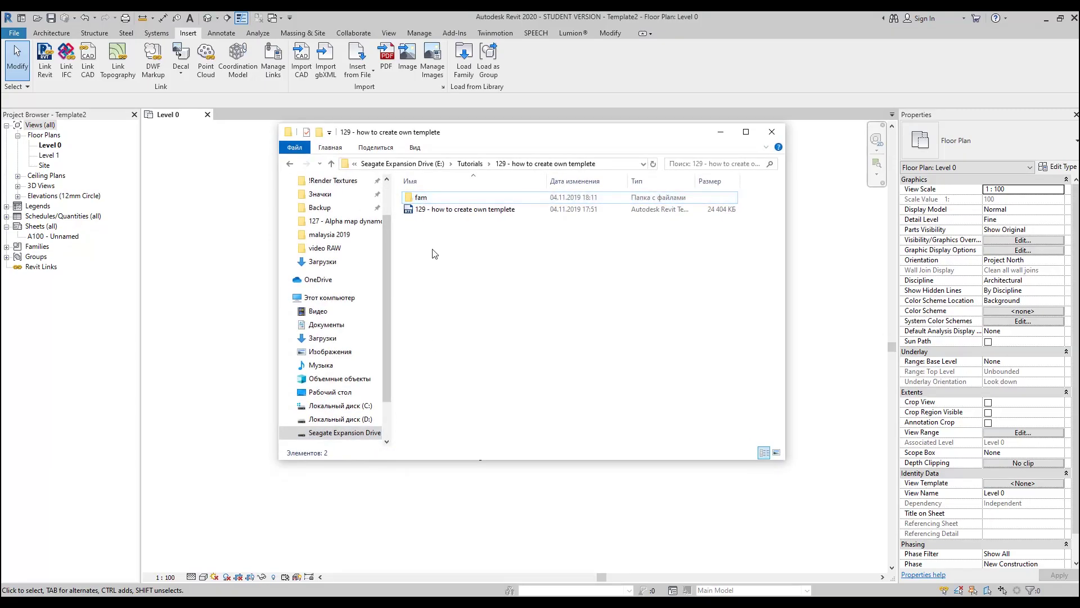
Open the existing template file "129 - how to create own templete" from its Tutorials folder alongside the new template
left_click(460, 214)
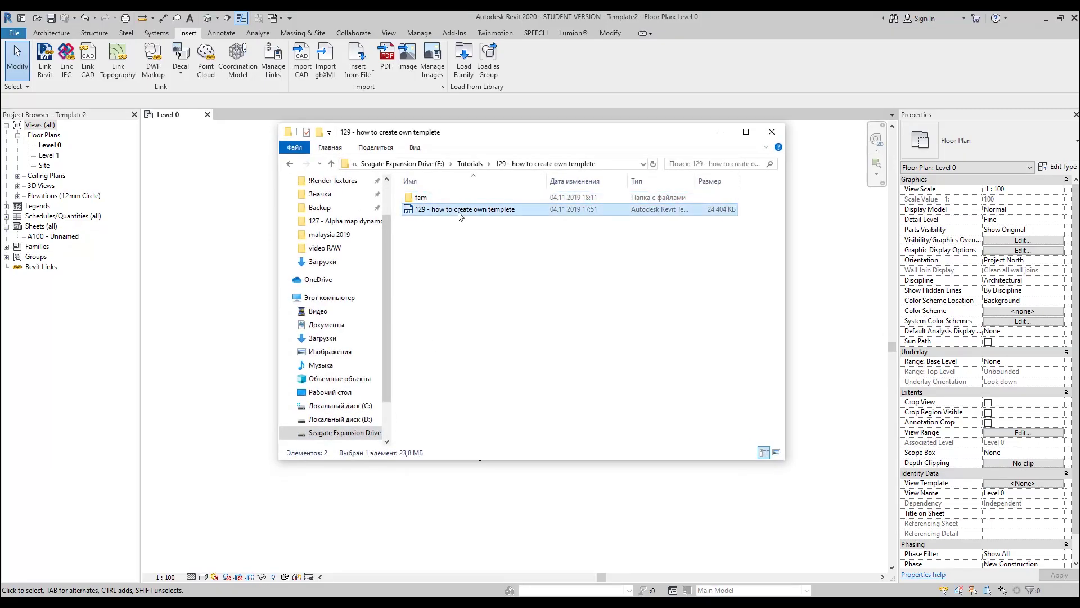
left_click_drag(472, 137, 522, 208)
left_click_drag(493, 272, 766, 193)
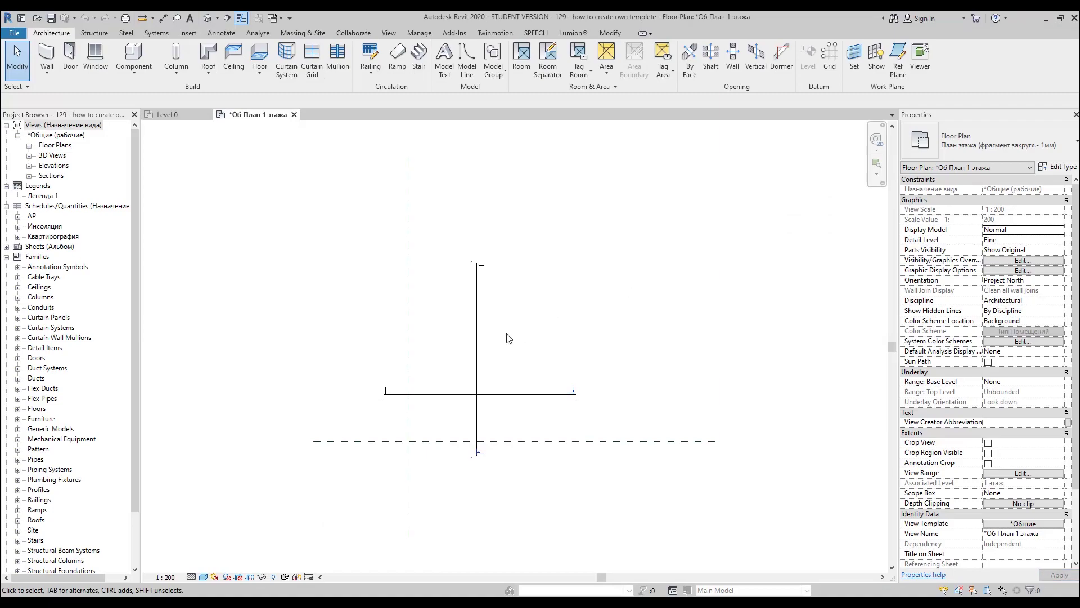
left_click_drag(140, 270, 147, 271)
scroll(459, 376, "up", 2)
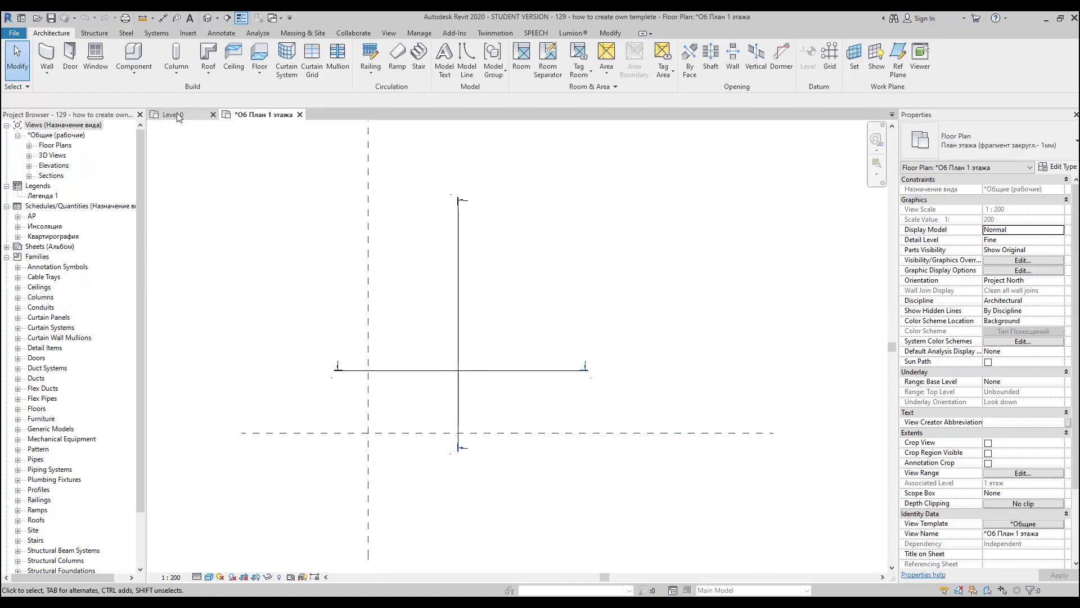
Transfer only the Wall Types from the "129 - how to create own templete" project into Template2 using Transfer Project Standards
left_click(175, 115)
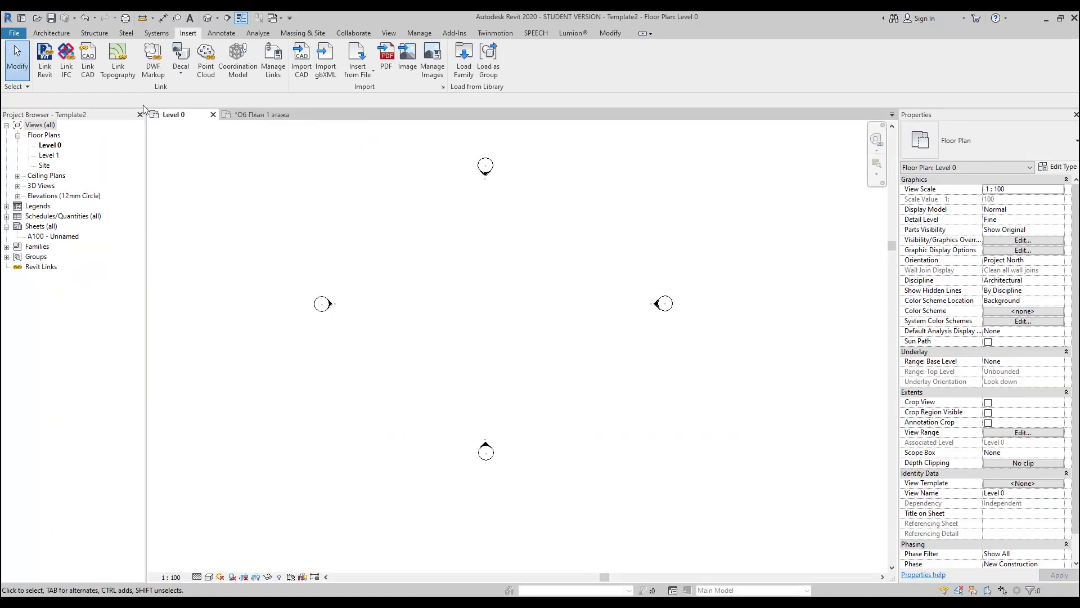
left_click(420, 35)
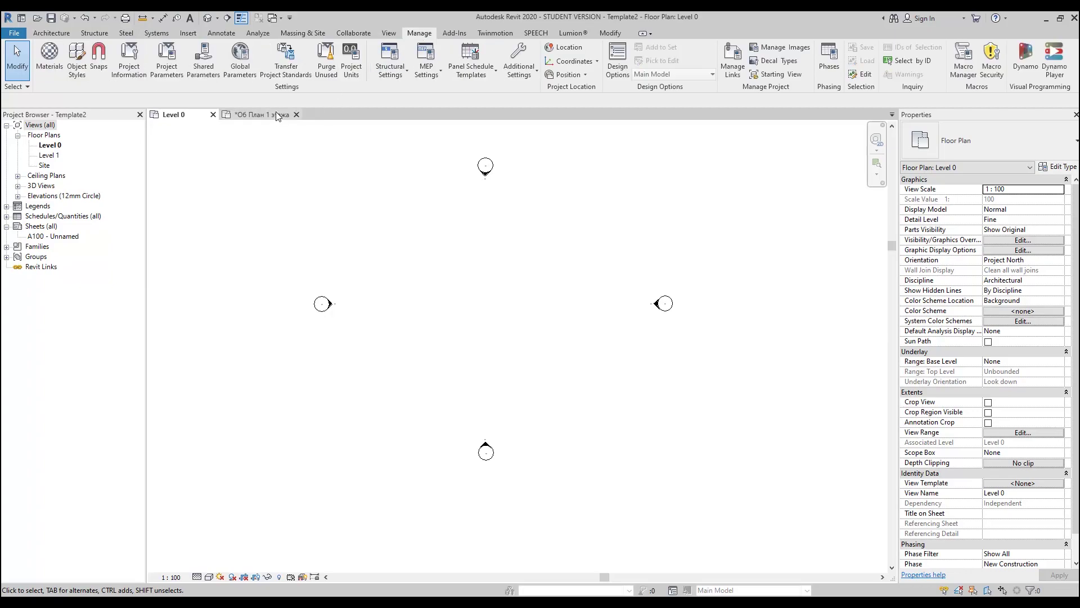
left_click(298, 58)
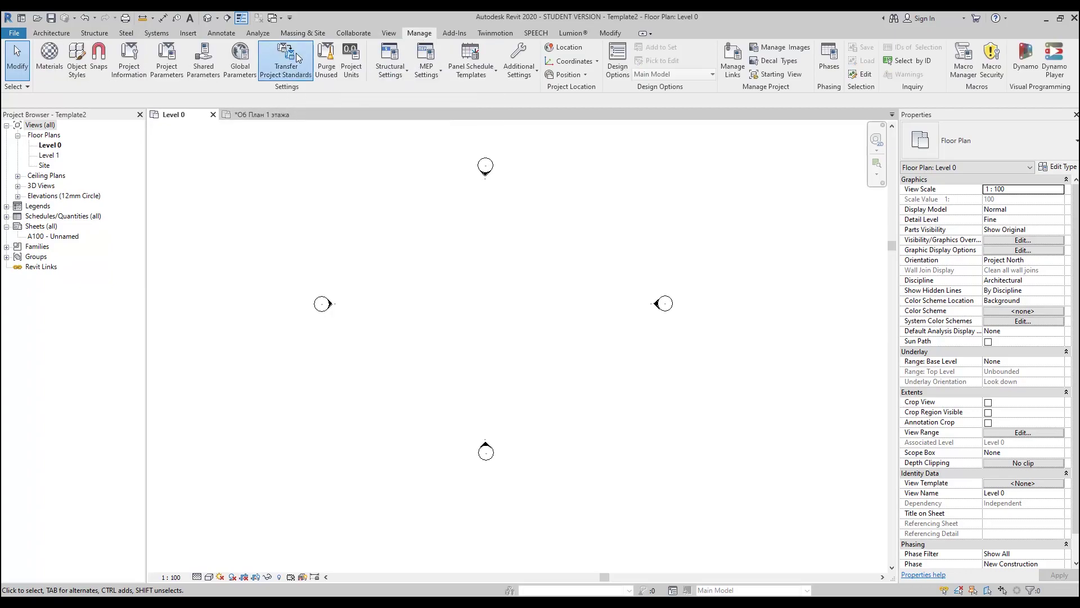
left_click(616, 261)
scroll(506, 338, "down", 15)
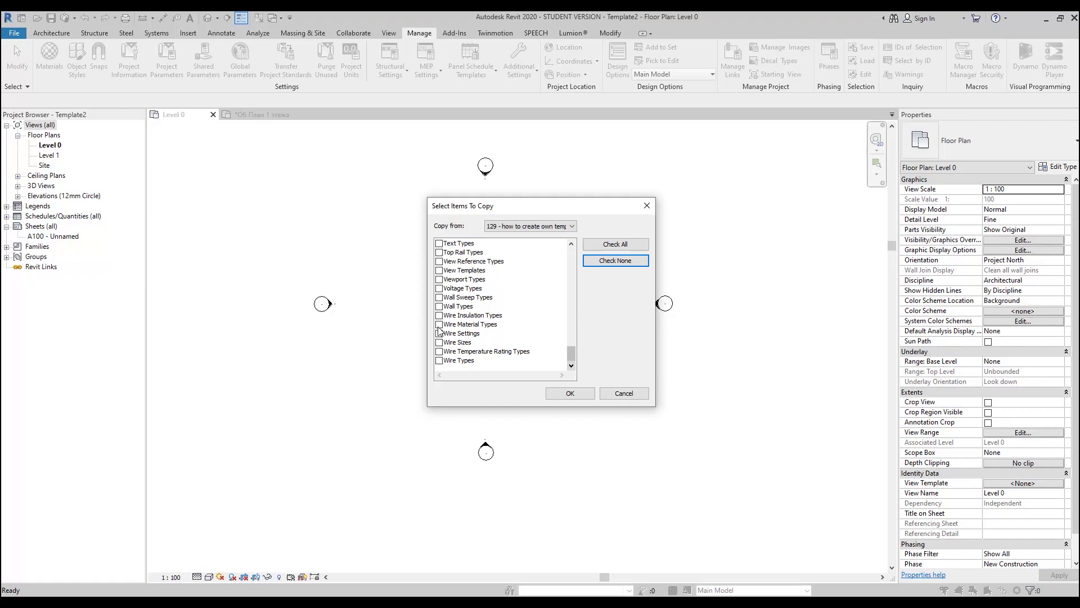
left_click(440, 306)
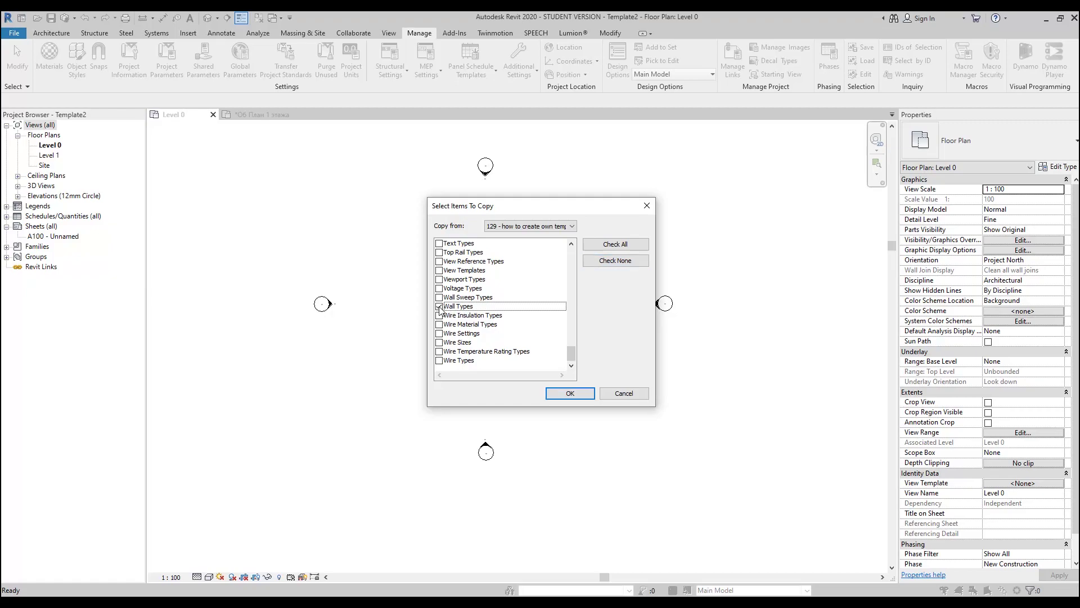
left_click(572, 396)
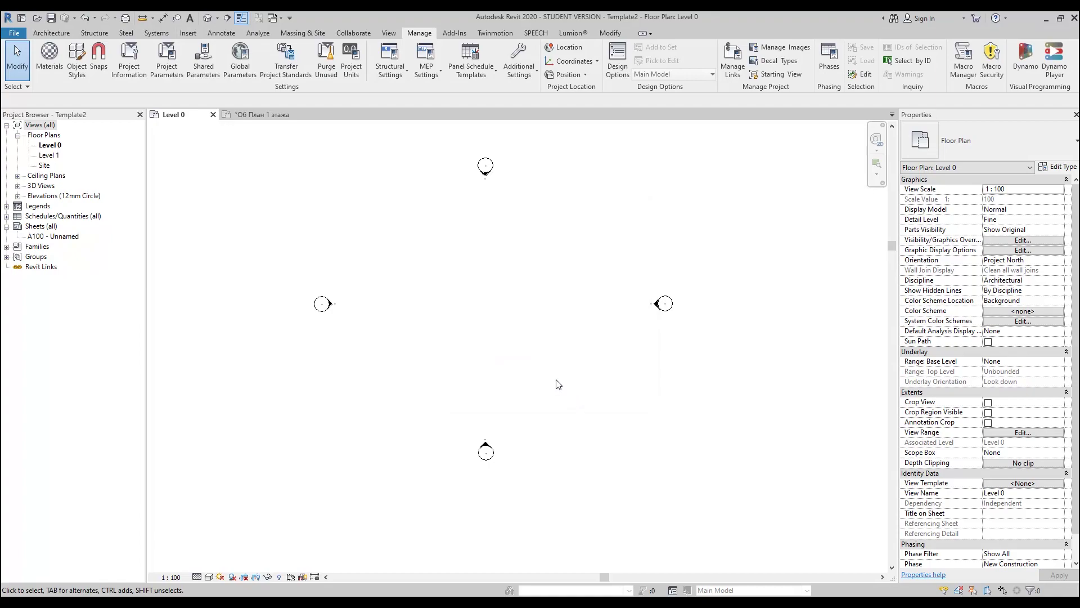
Start the Wall tool in Template2 and review the list of available wall types
left_click(42, 31)
left_click(42, 56)
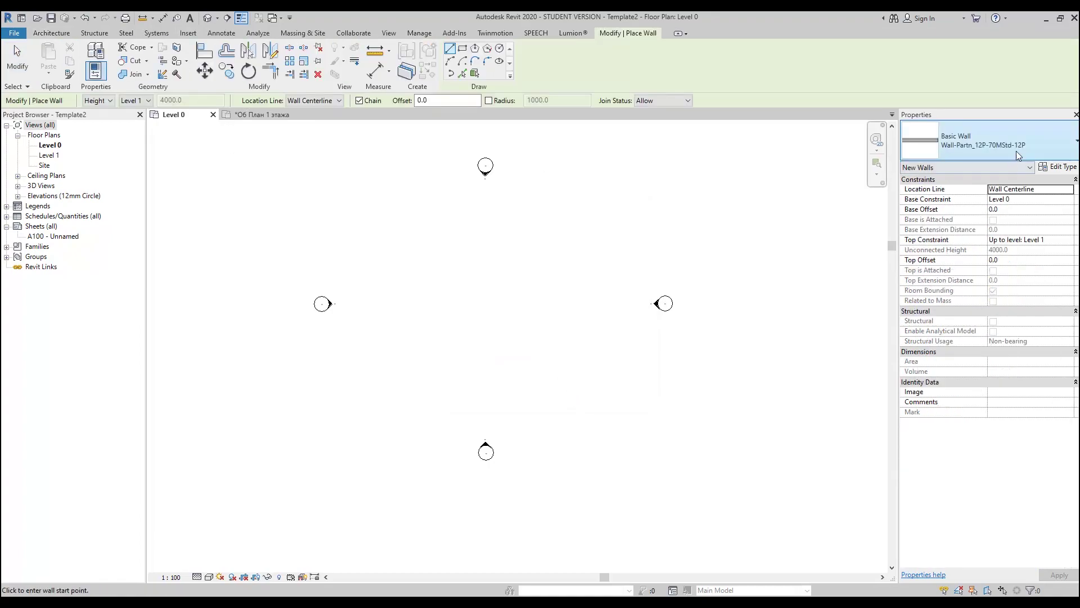
left_click(1020, 160)
scroll(975, 235, "up", 3)
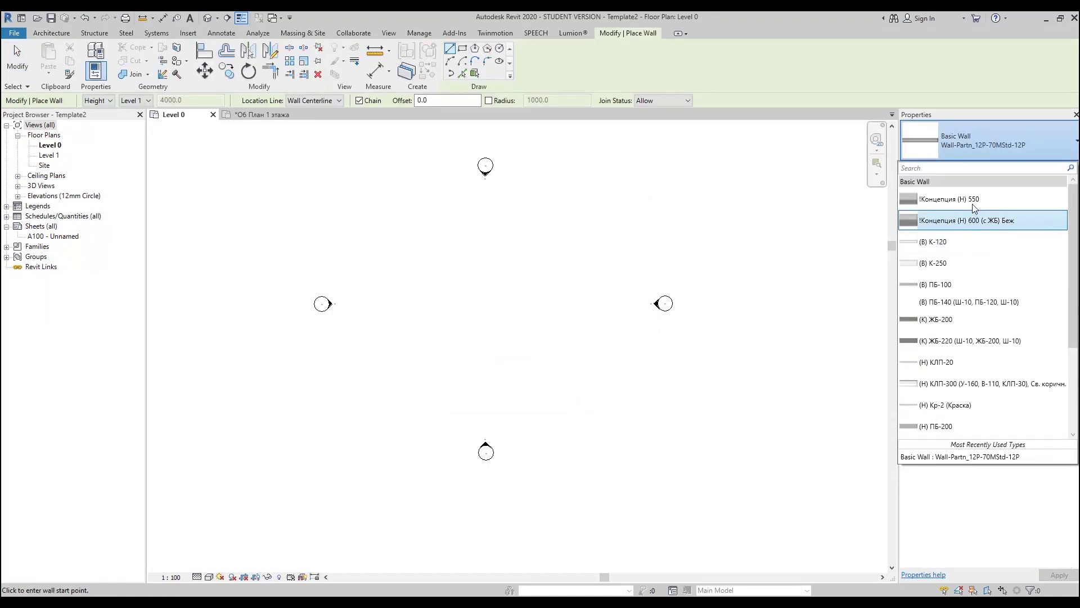
scroll(975, 235, "down", 3)
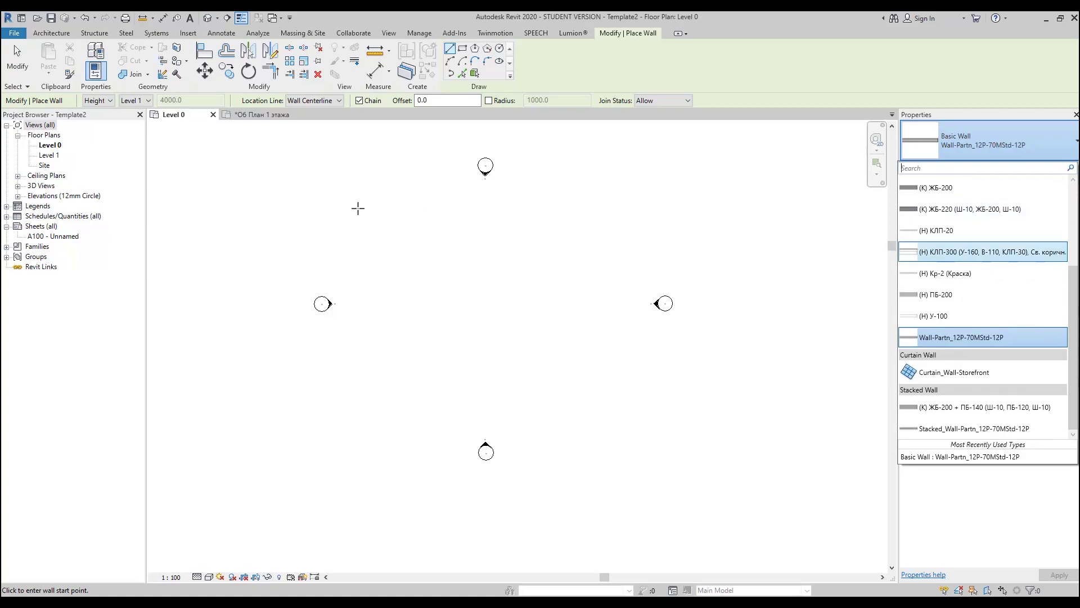
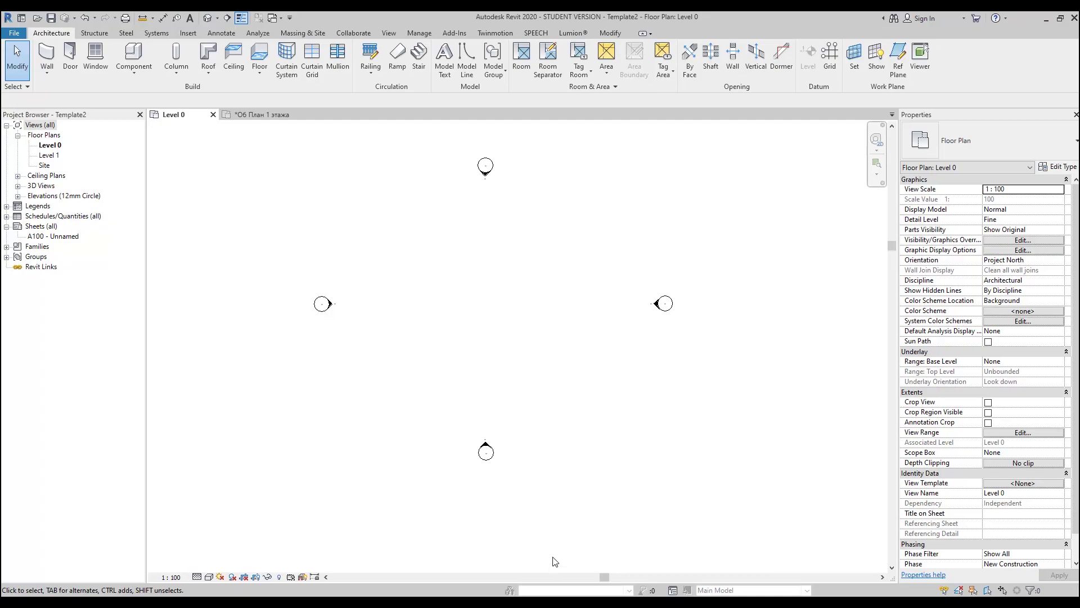
From the existing template, open the library family export and set its destination to the fam folder inside "129 - how to create own templete"
left_click(251, 115)
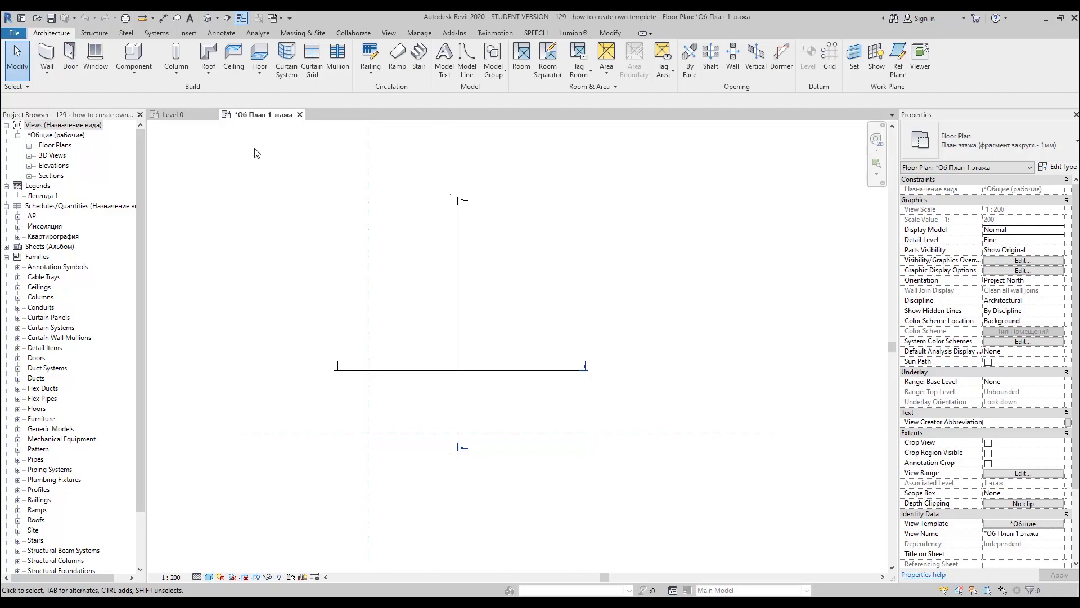
left_click(23, 33)
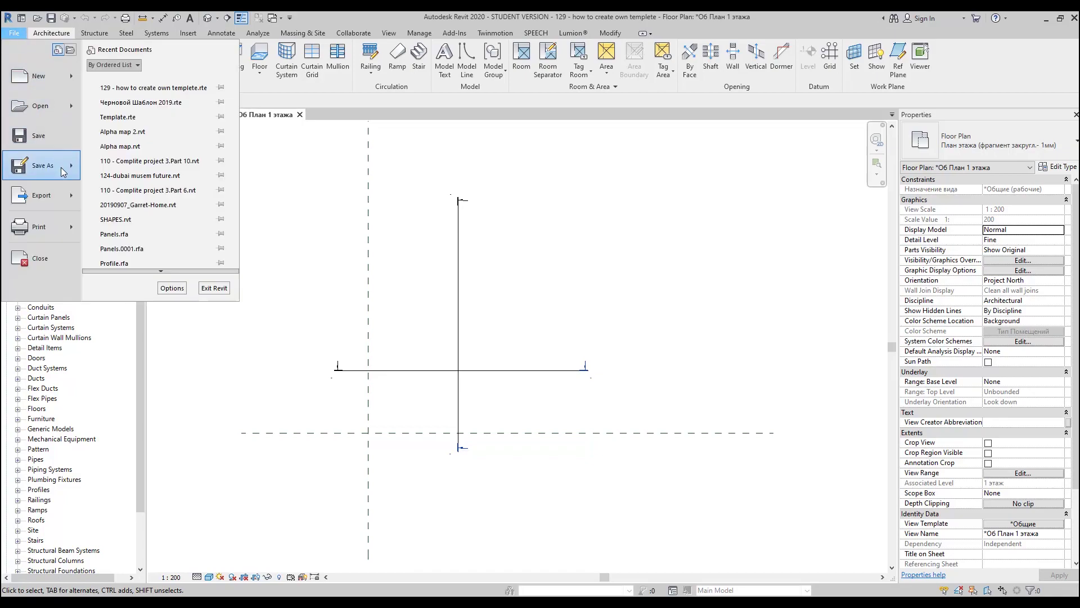
mouse_move(76, 164)
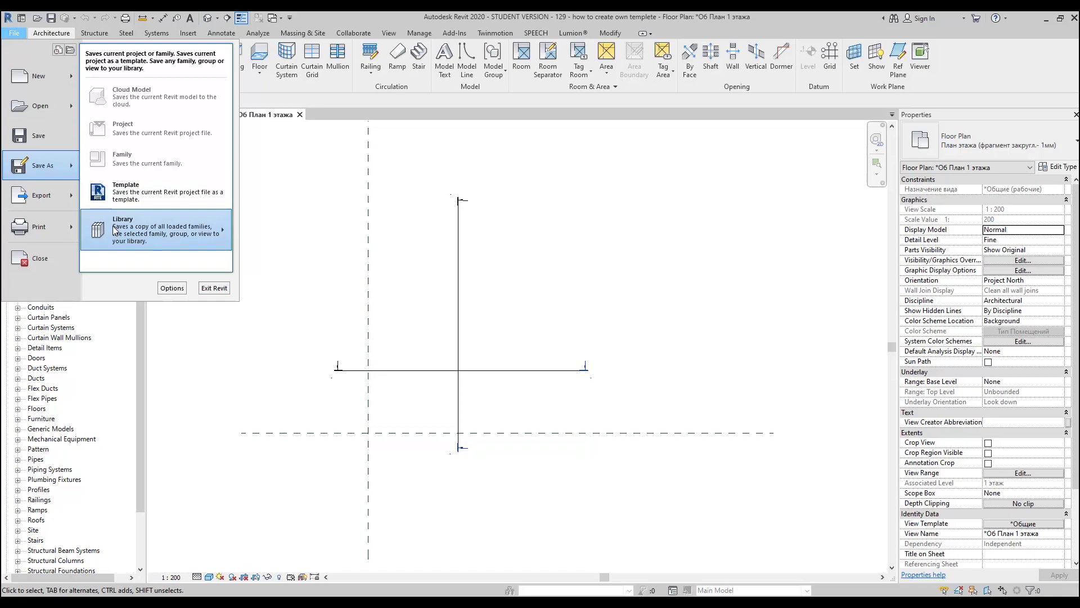
mouse_move(128, 231)
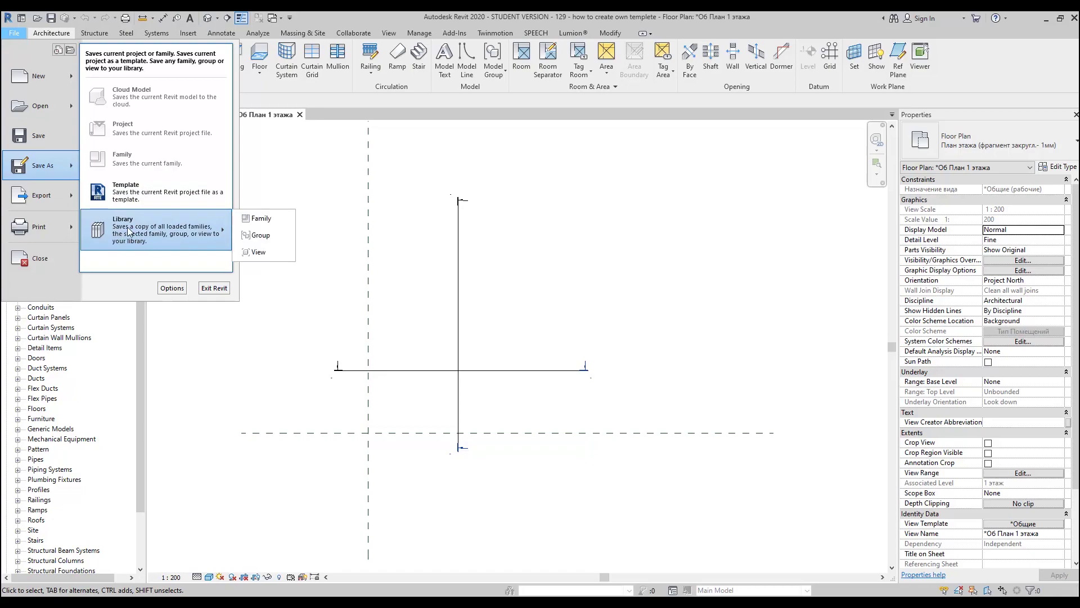
left_click(261, 220)
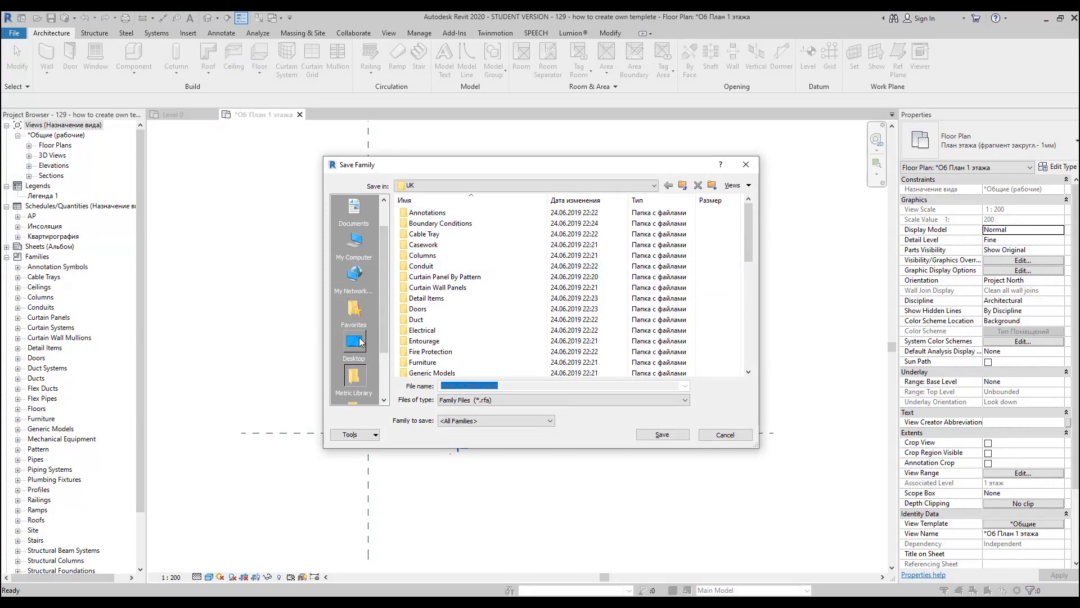
left_click(355, 244)
double_click(430, 340)
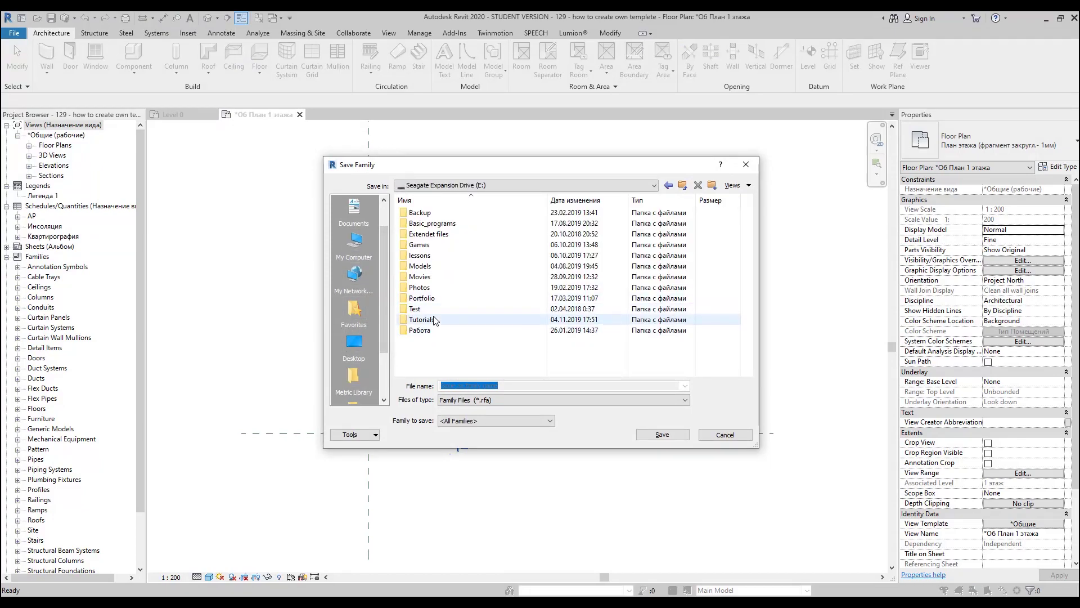
double_click(422, 320)
scroll(443, 338, "down", 15)
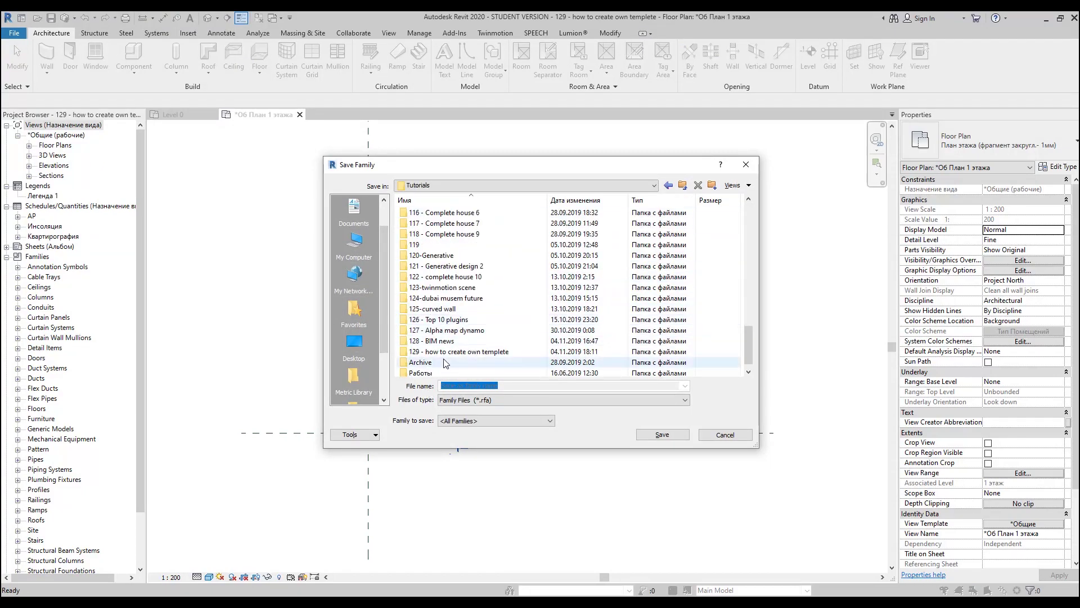
double_click(444, 352)
double_click(446, 221)
left_click(491, 400)
left_click(484, 412)
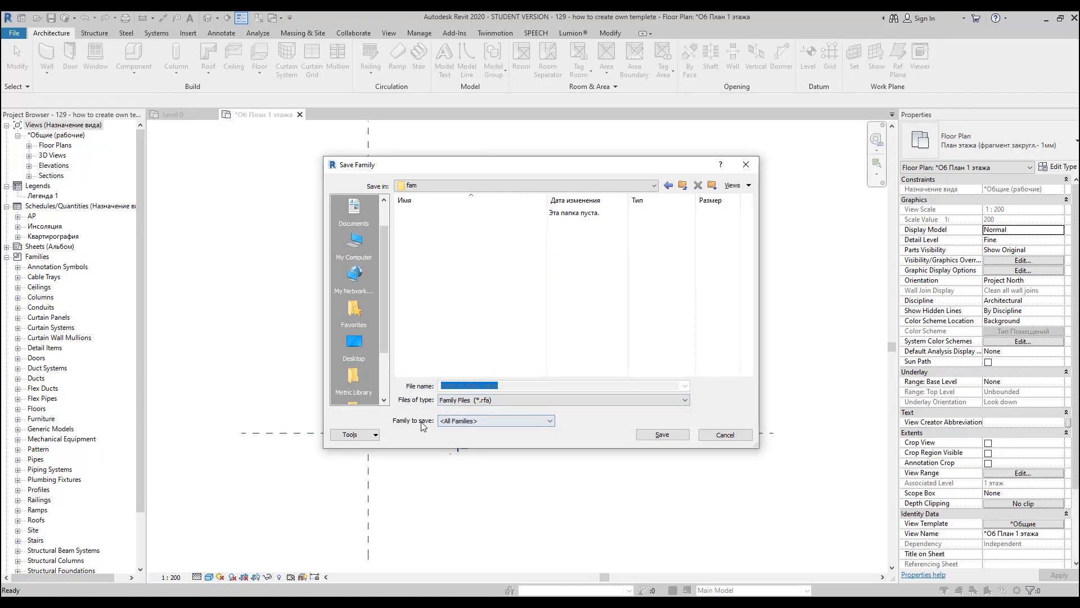
Look through the families available for export, keep <All Families> selected, and save them as .rfa files
left_click(445, 422)
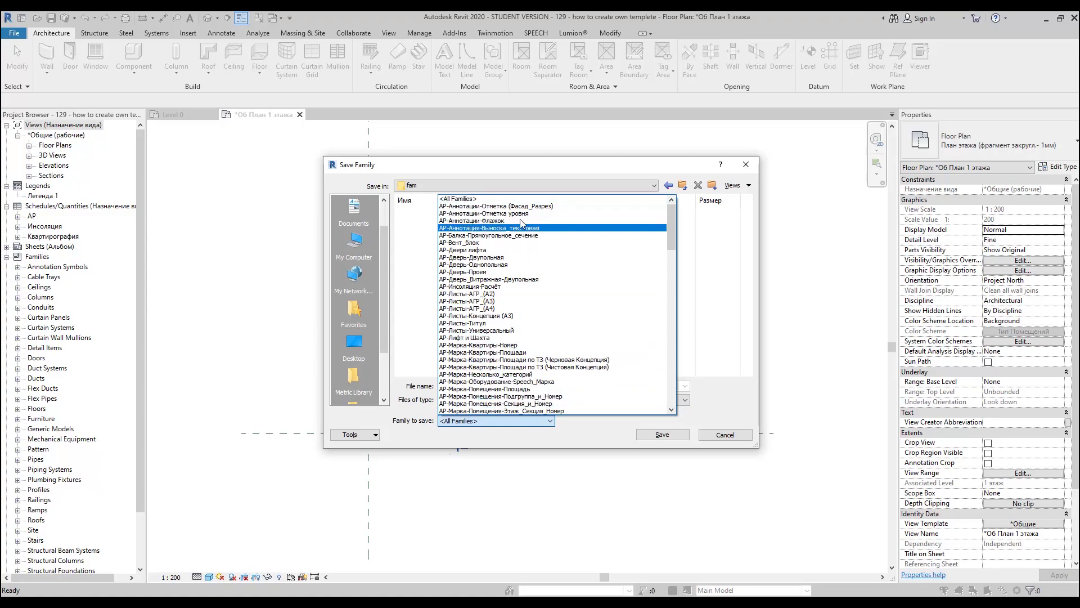
scroll(521, 224, "down", 18)
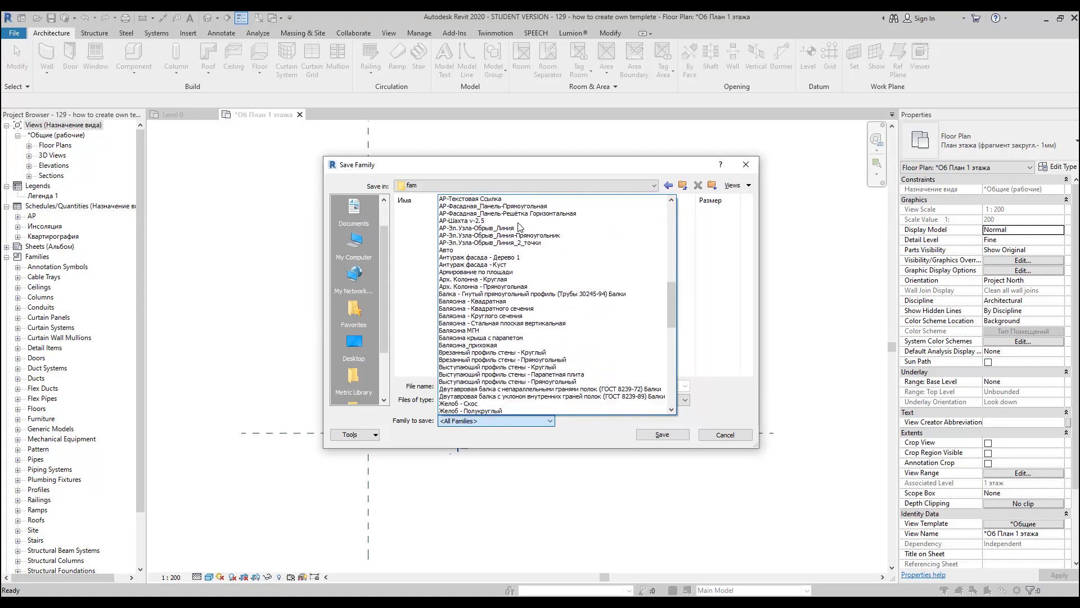
scroll(520, 242, "down", 15)
scroll(520, 249, "down", 1)
scroll(526, 308, "up", 7)
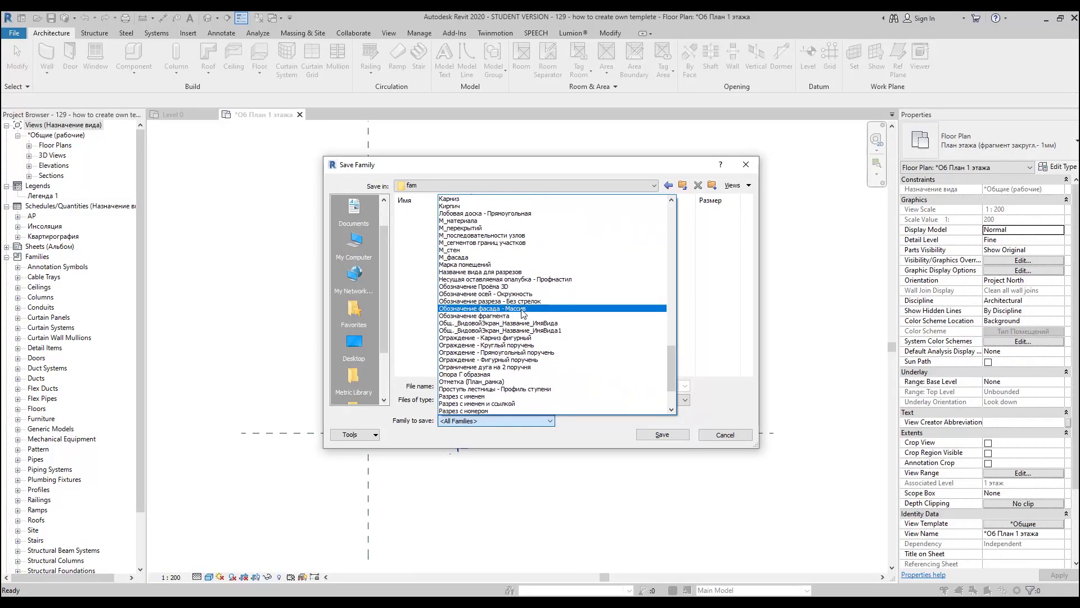
scroll(522, 311, "up", 10)
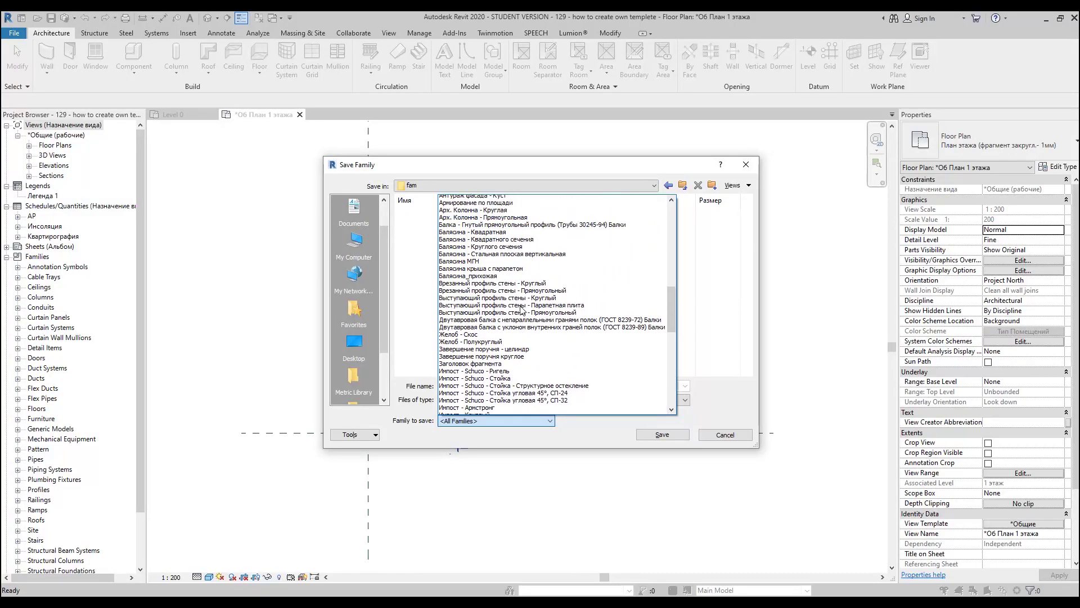
scroll(522, 311, "up", 4)
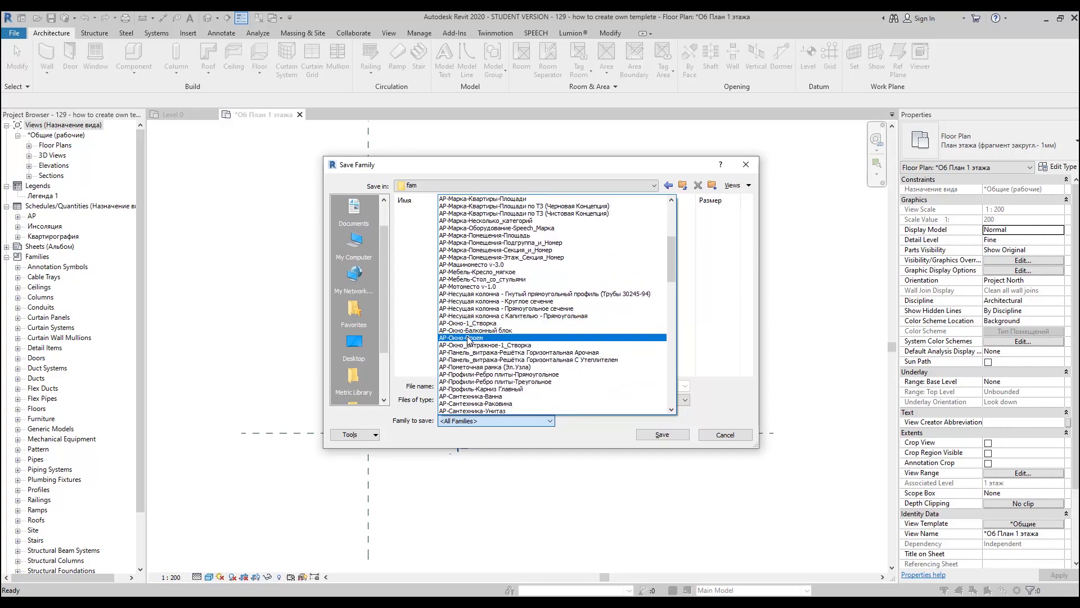
scroll(479, 275, "up", 7)
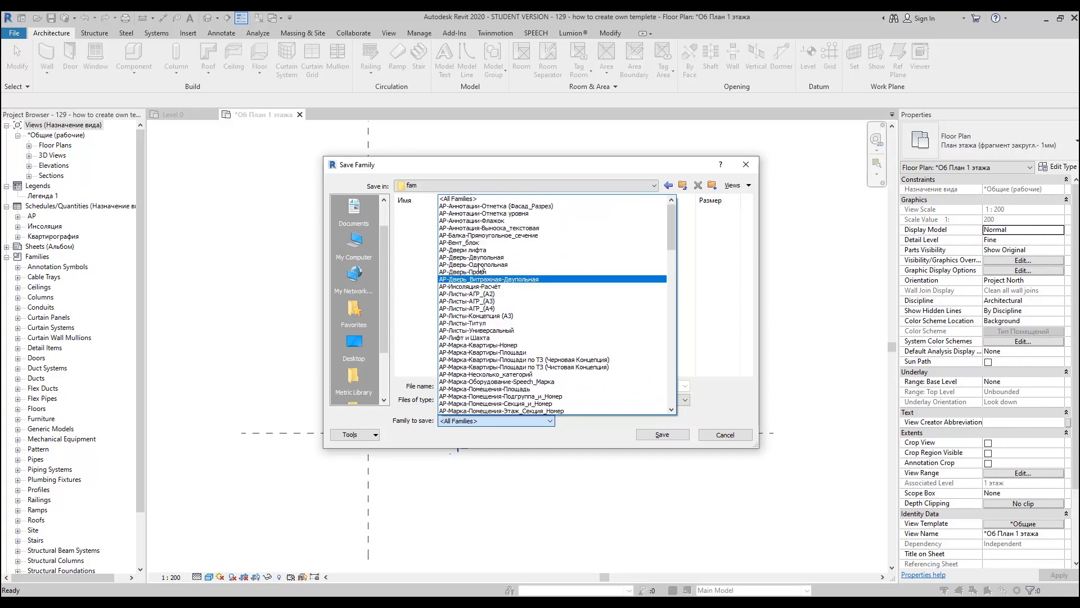
left_click(467, 199)
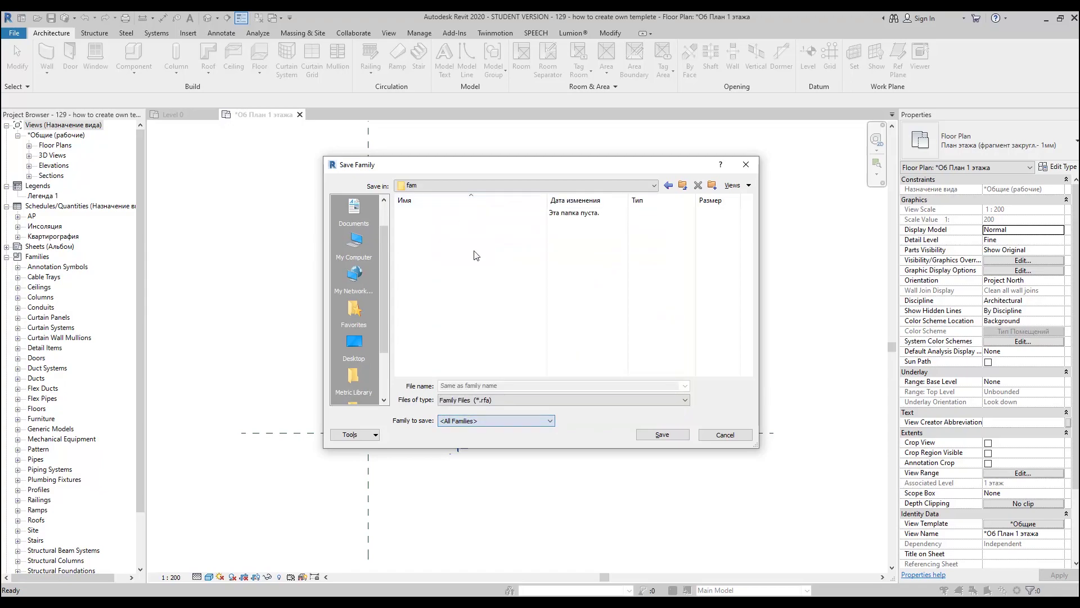
left_click(554, 401)
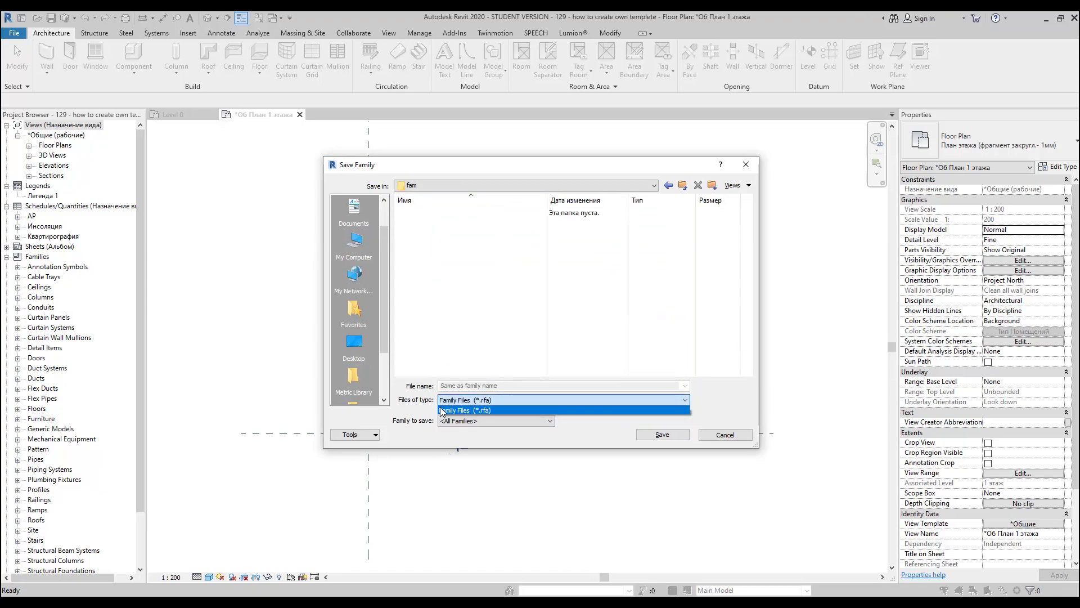
left_click(535, 321)
left_click(648, 435)
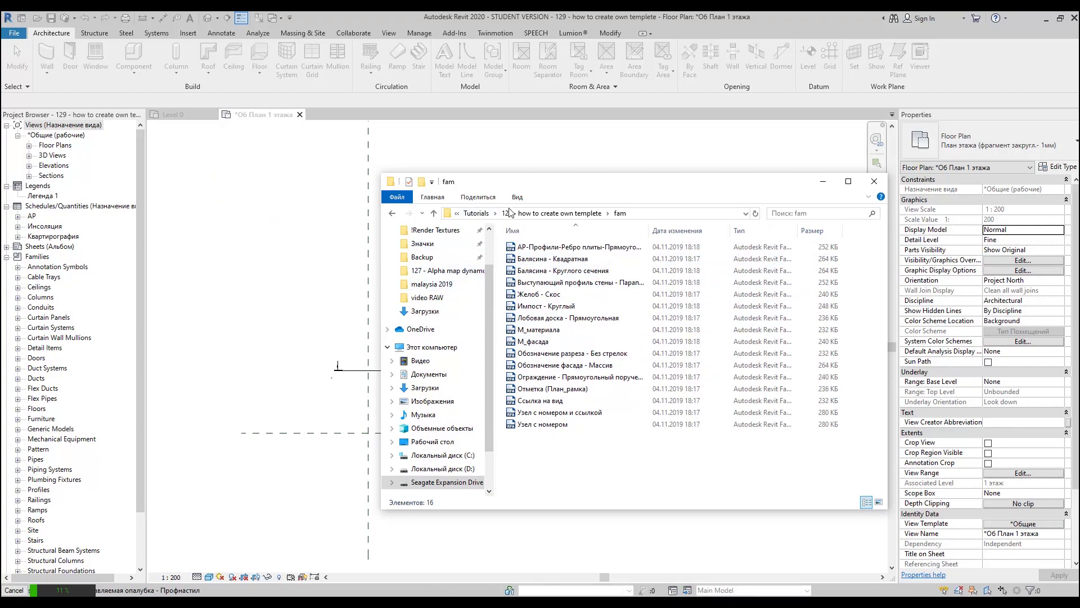
Switch to the File Explorer window of the fam folder and look through the exported family files
left_click_drag(535, 184, 368, 212)
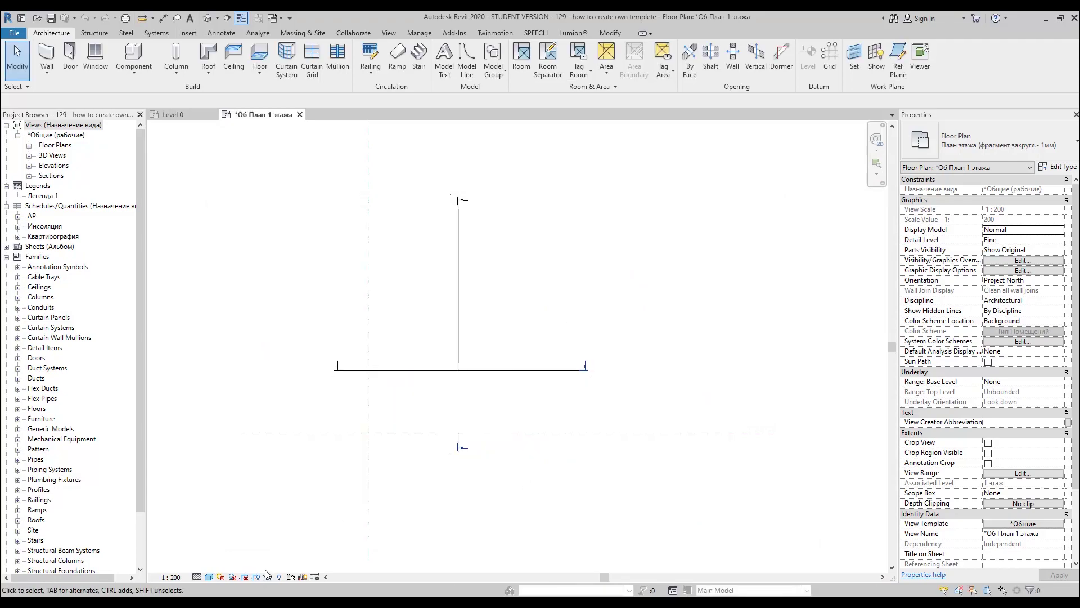
key("alt+Tab")
scroll(516, 322, "down", 10)
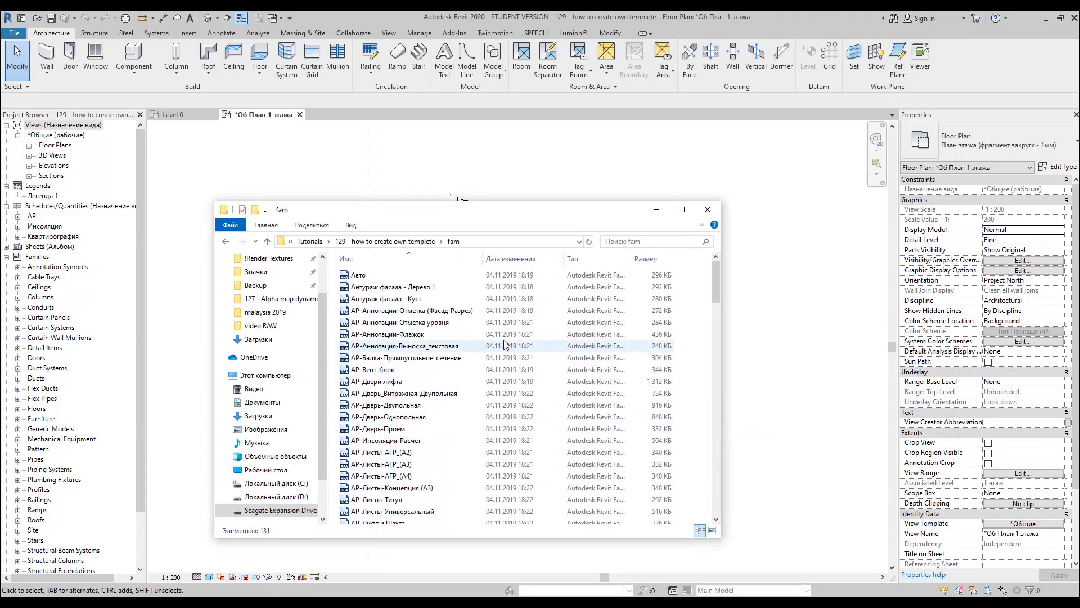
scroll(516, 323, "down", 20)
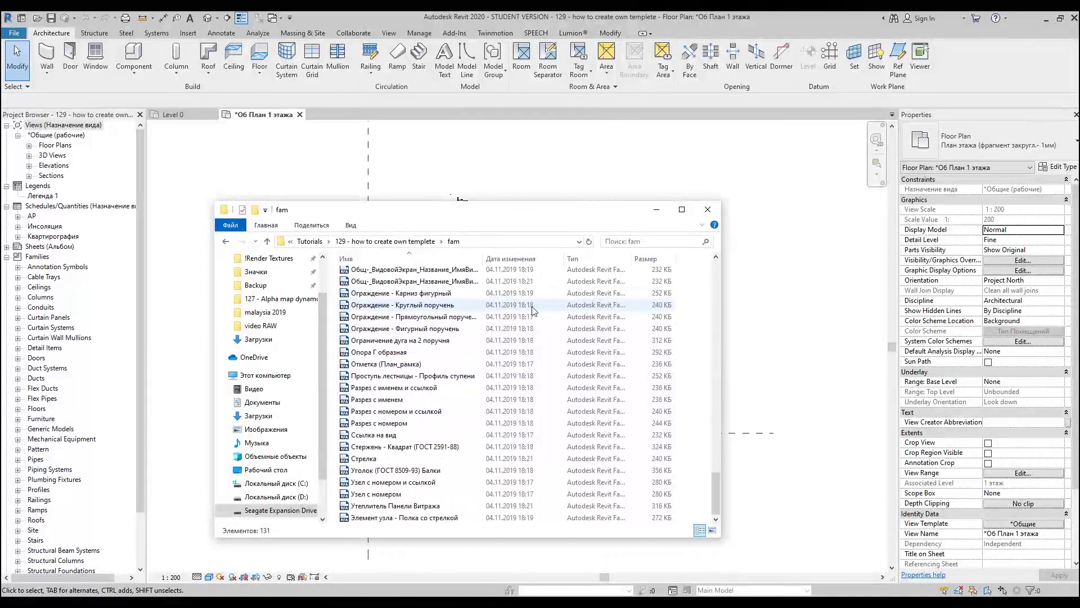
scroll(507, 340, "up", 20)
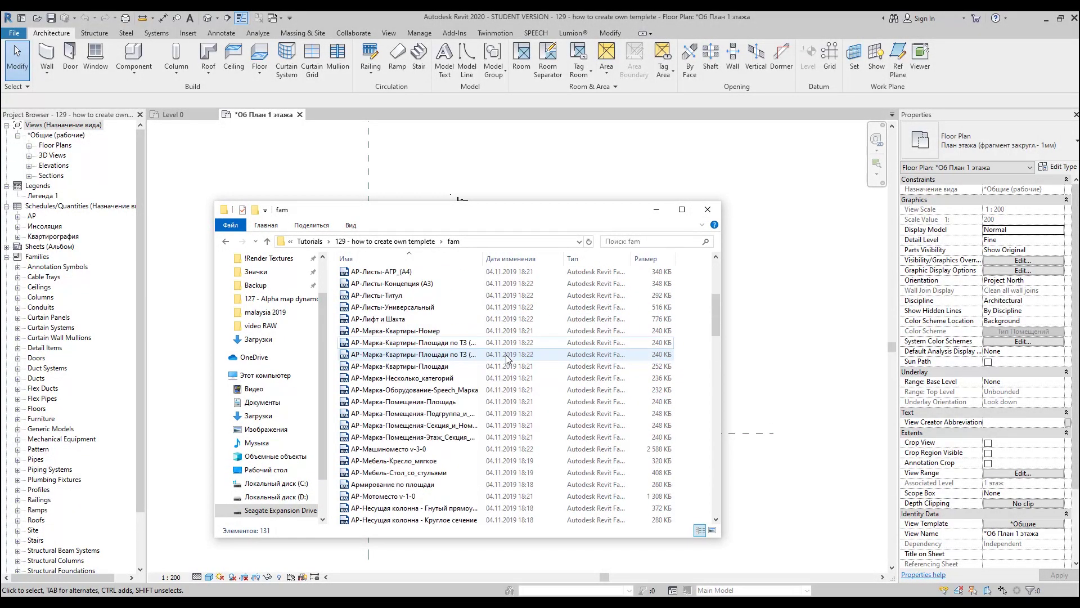
Try the Door tool in Template2's Level 0 plan, decline loading a family, and switch back to the fam folder in File Explorer
left_click(174, 115)
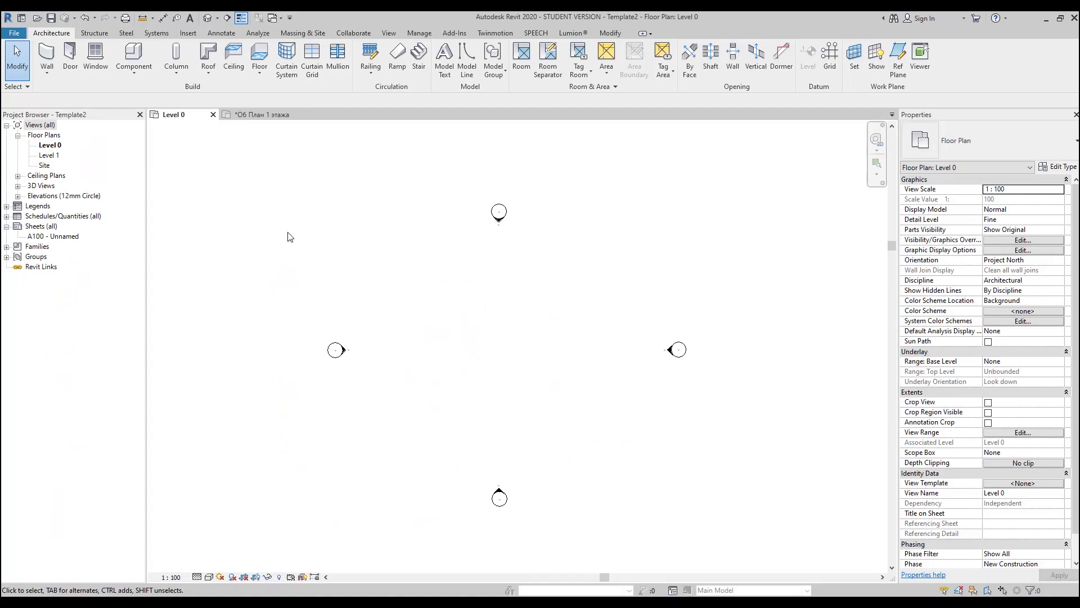
left_click(70, 56)
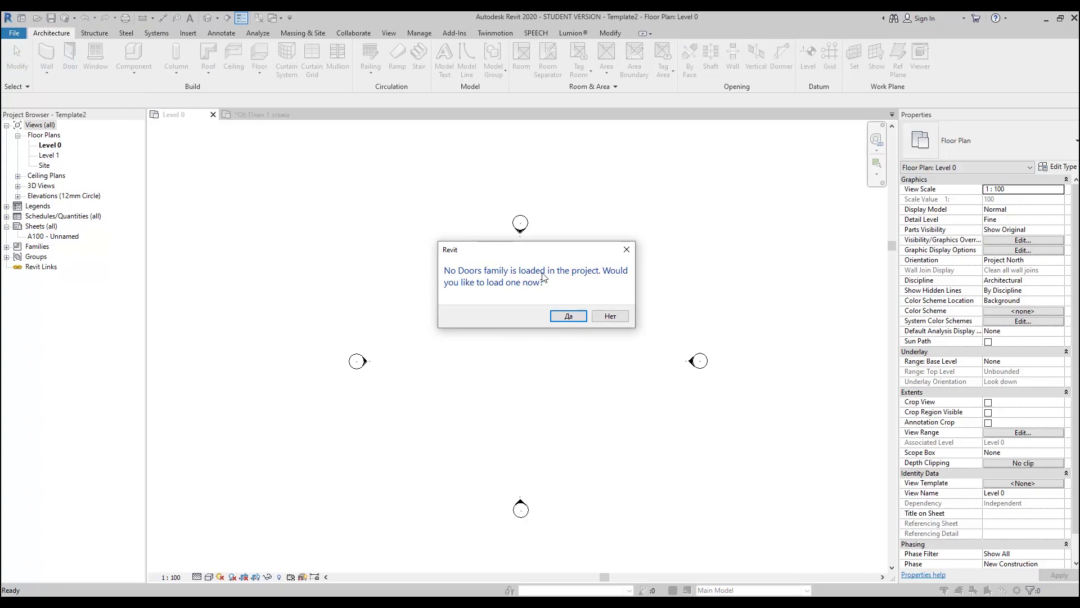
left_click(610, 316)
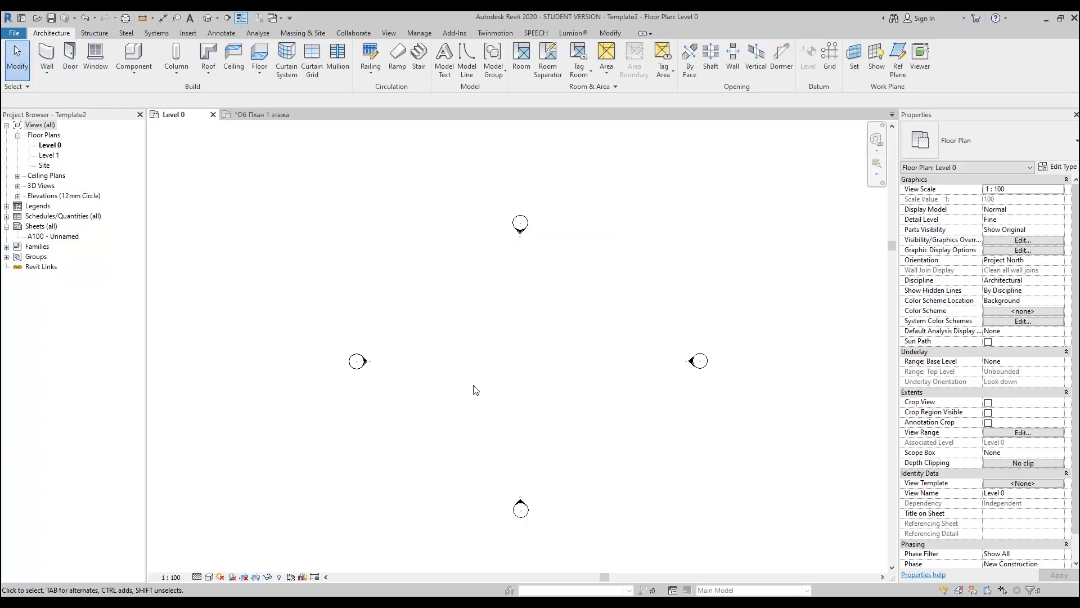
key("alt+Tab")
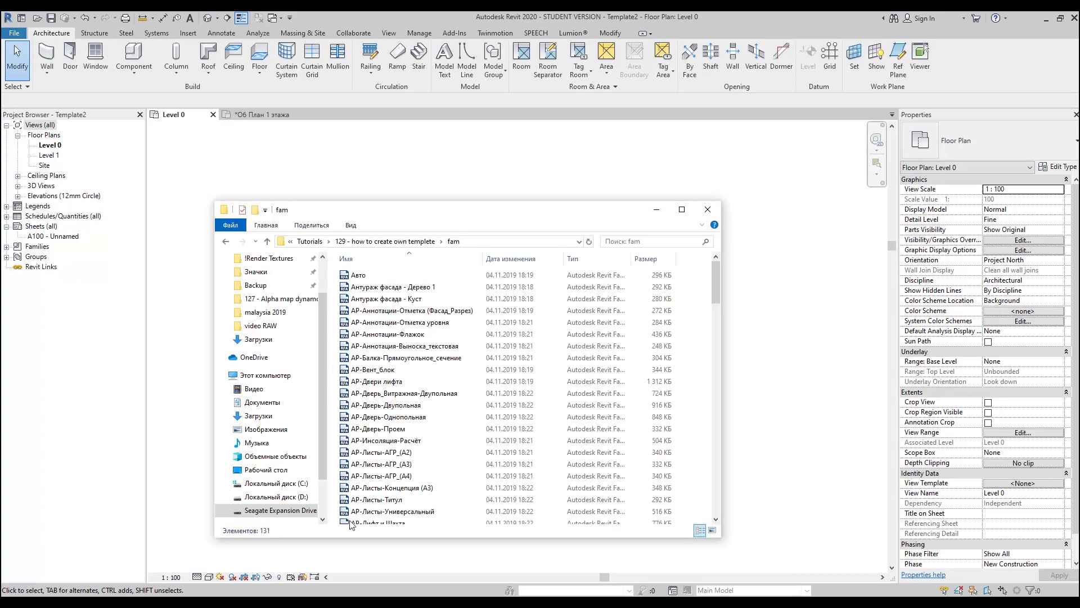
Load the АР-Дверь_Витражная-Двупольная, АР-Дверь-Двупольная, АР-Дверь-Однопольная and АР-Дверь-Проем door families from the fam folder into Template2's Level 0 plan
left_click(389, 396)
left_click(387, 404, "ctrl")
left_click(387, 416, "ctrl")
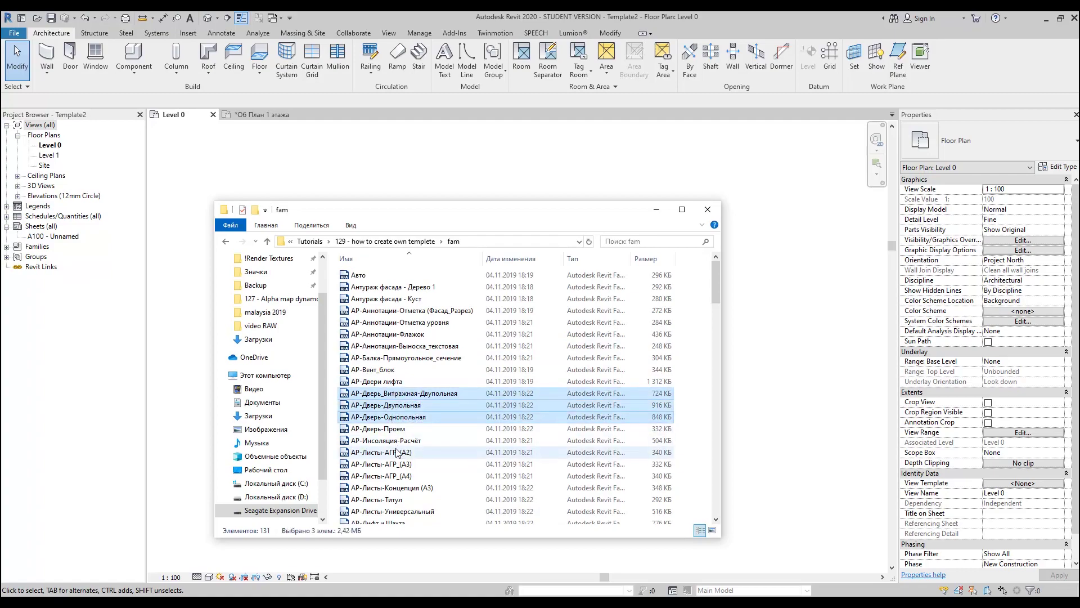
left_click(387, 428, "ctrl")
left_click_drag(396, 209, 838, 225)
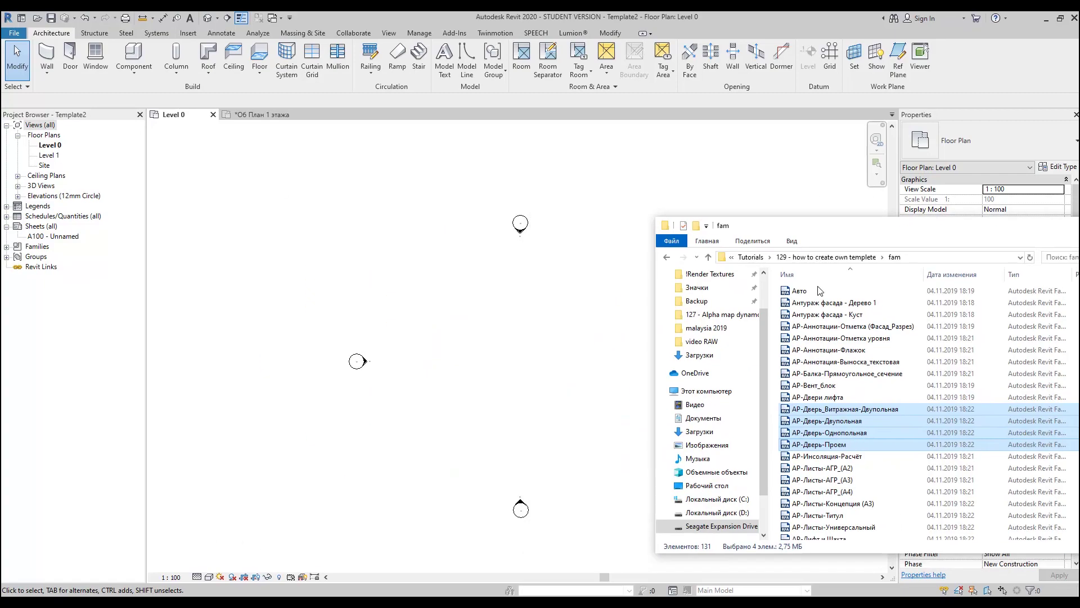
left_click_drag(821, 444, 467, 340)
left_click(525, 15)
Look through the door types available for the Door tool, and leave the tool without placing a door
left_click(72, 54)
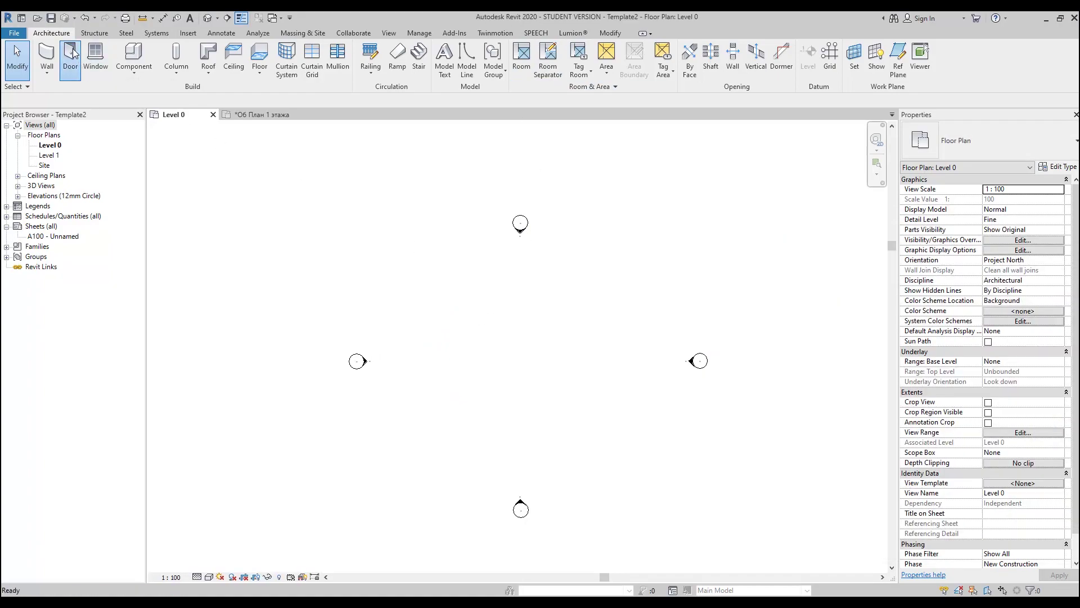
left_click(990, 142)
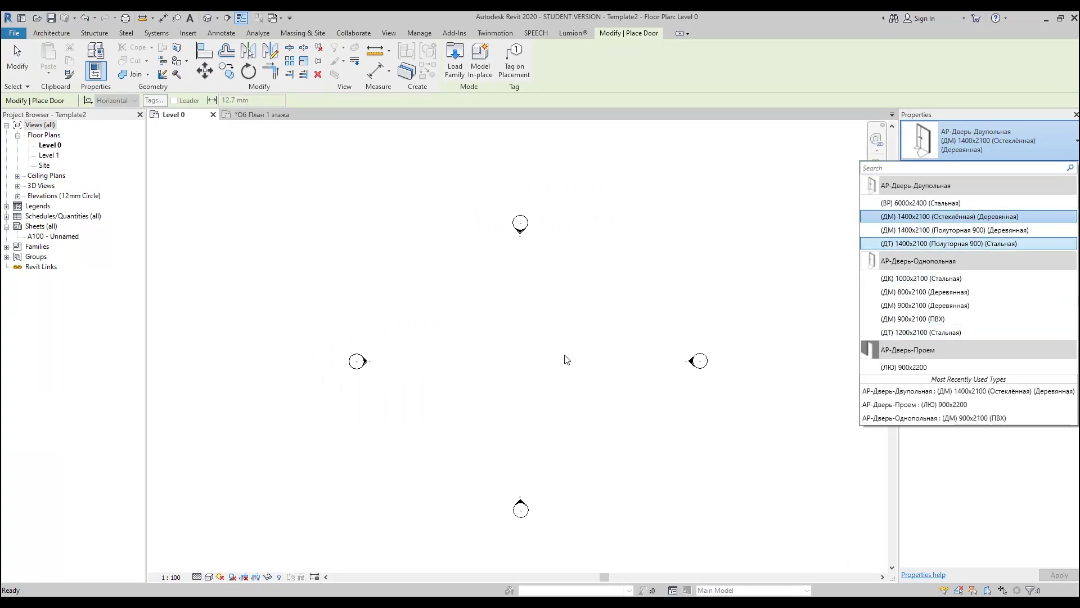
key("Escape")
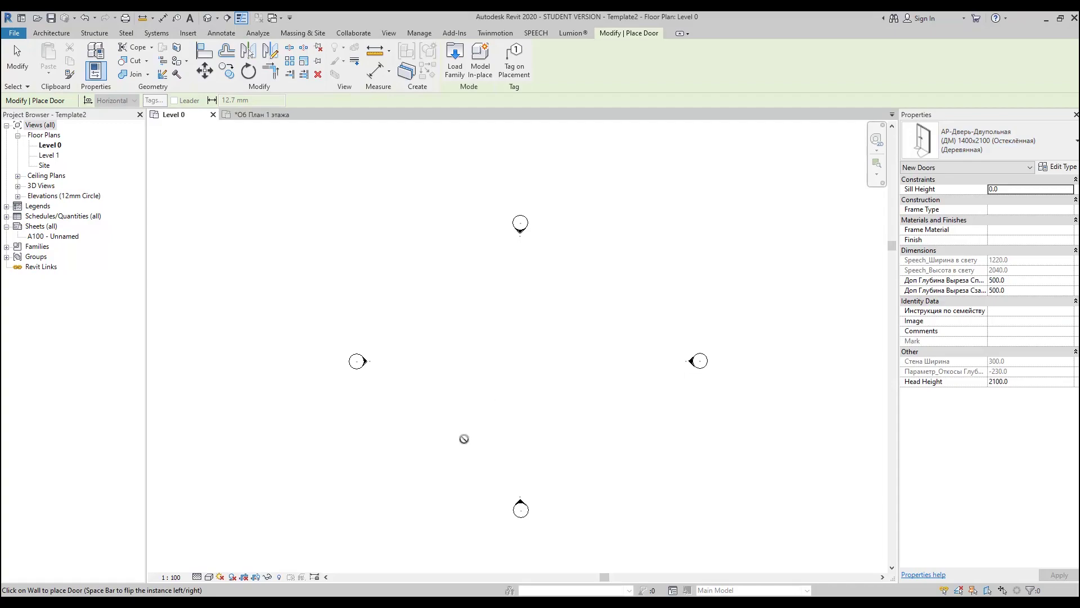
key("Escape")
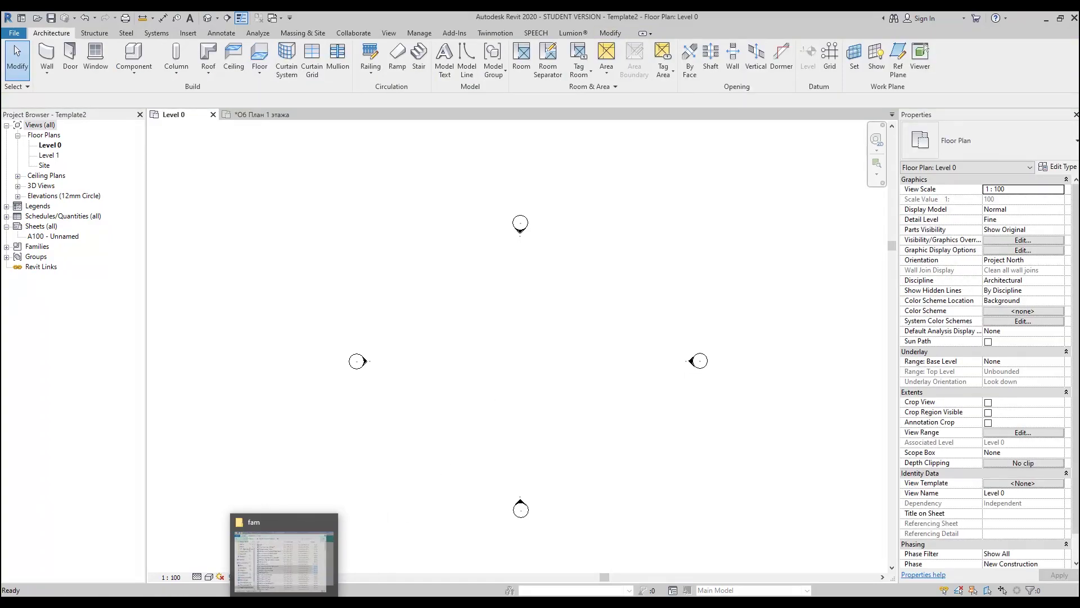
Return to the fam folder in File Explorer and load the window families from АР-Окно_Витражное-1_Створка through АР-Окно-Проем into Template2
left_click(288, 556)
scroll(831, 383, "down", 15)
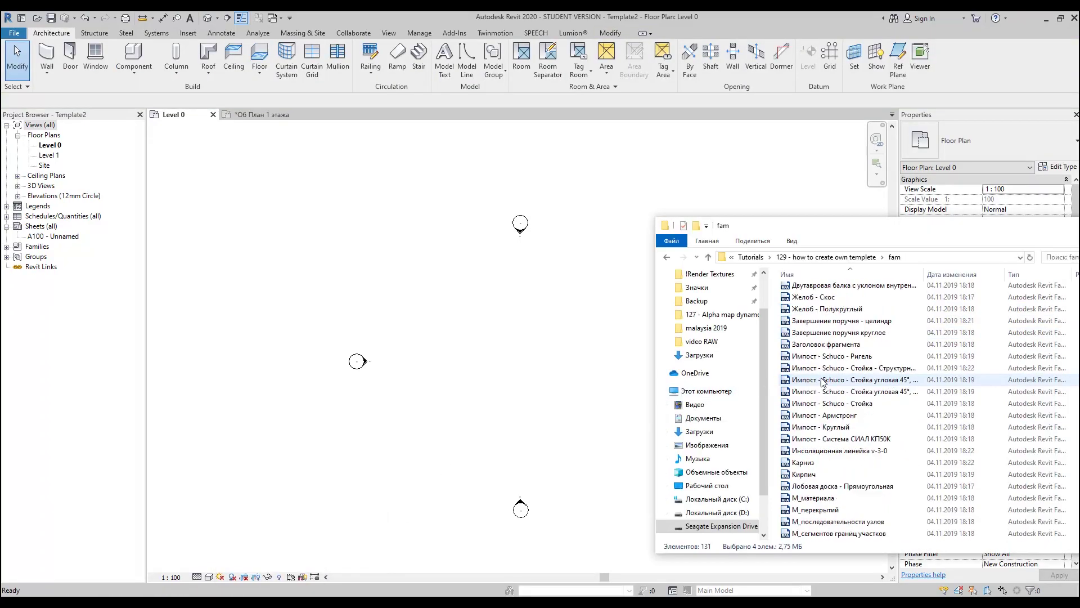
scroll(830, 382, "up", 10)
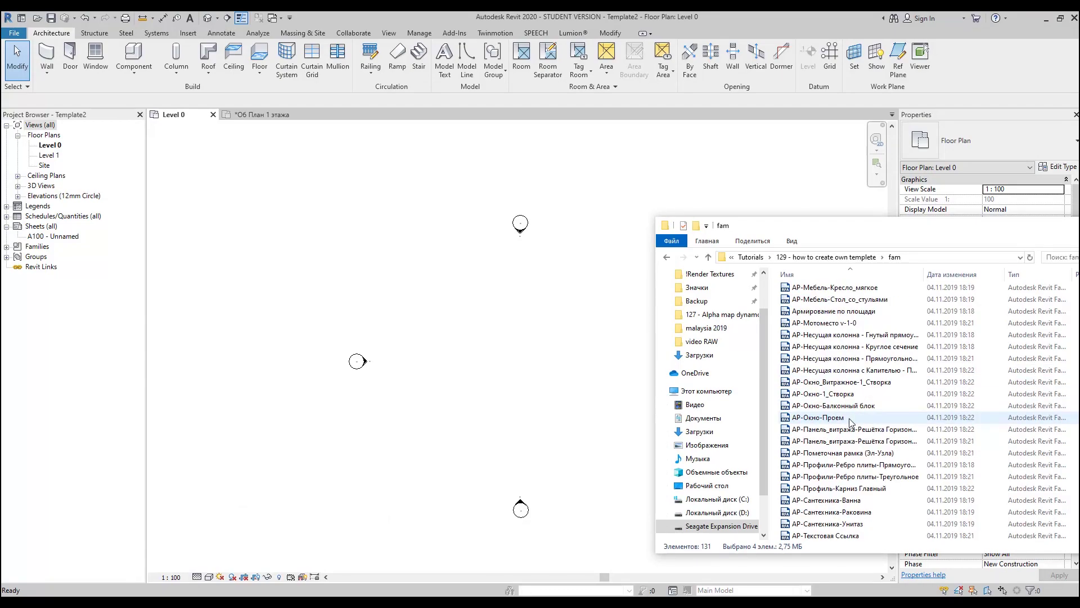
left_click(844, 381)
left_click(819, 417, "shift")
left_click_drag(819, 416, 445, 330)
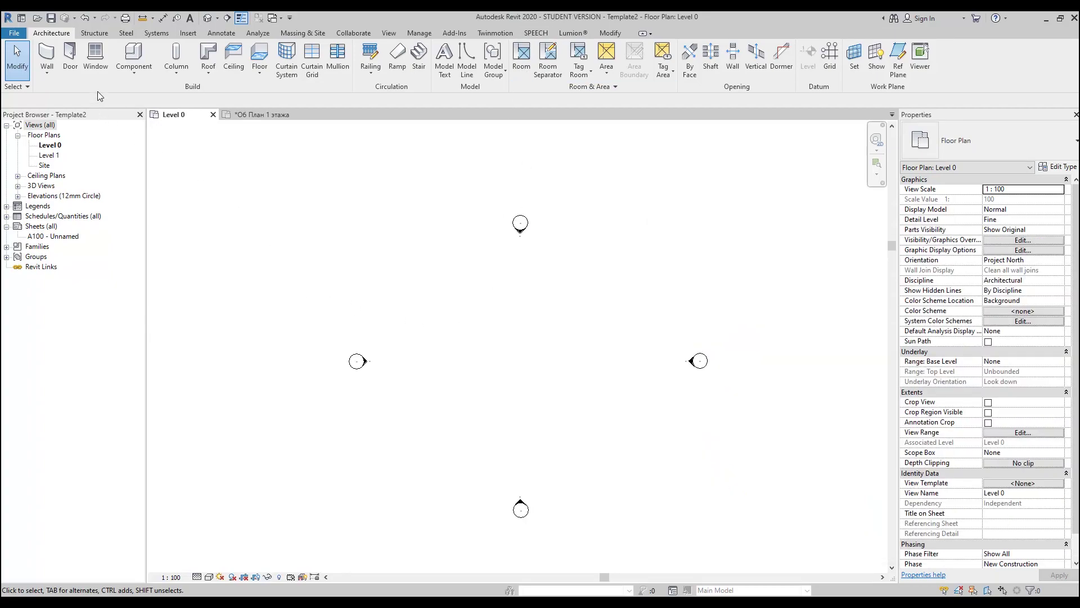
Look through the window types available for the Window tool, and leave the tool without placing a window
left_click(95, 56)
left_click(1015, 152)
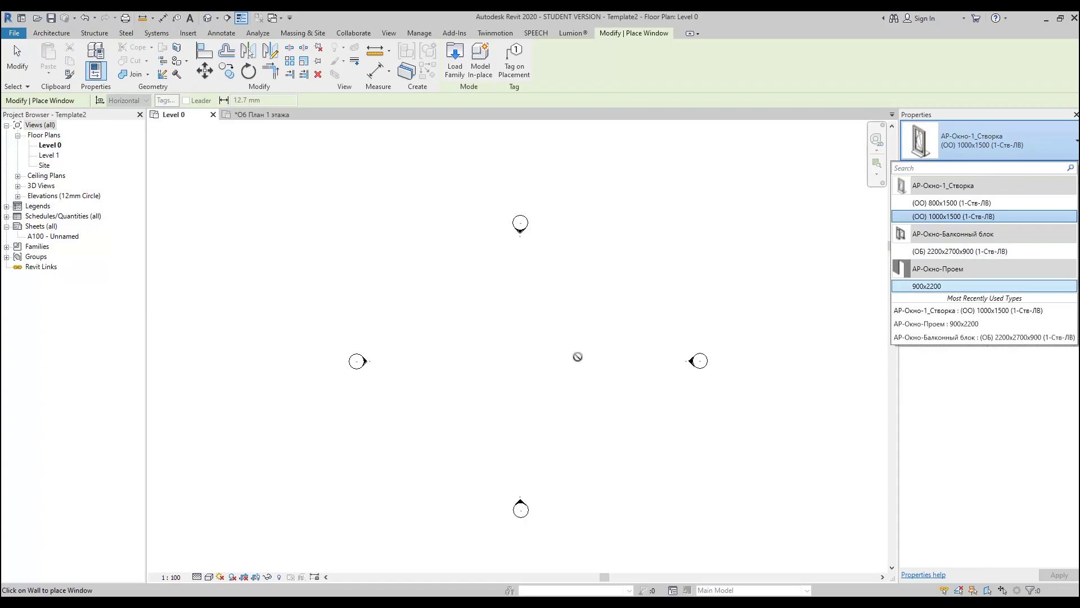
left_click(543, 369)
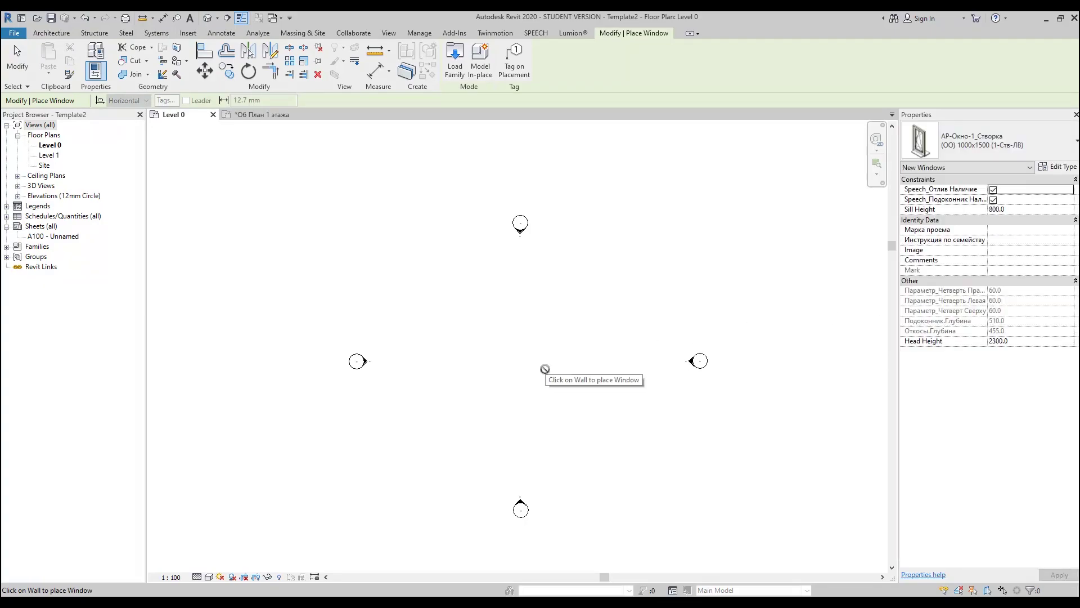
key("Escape")
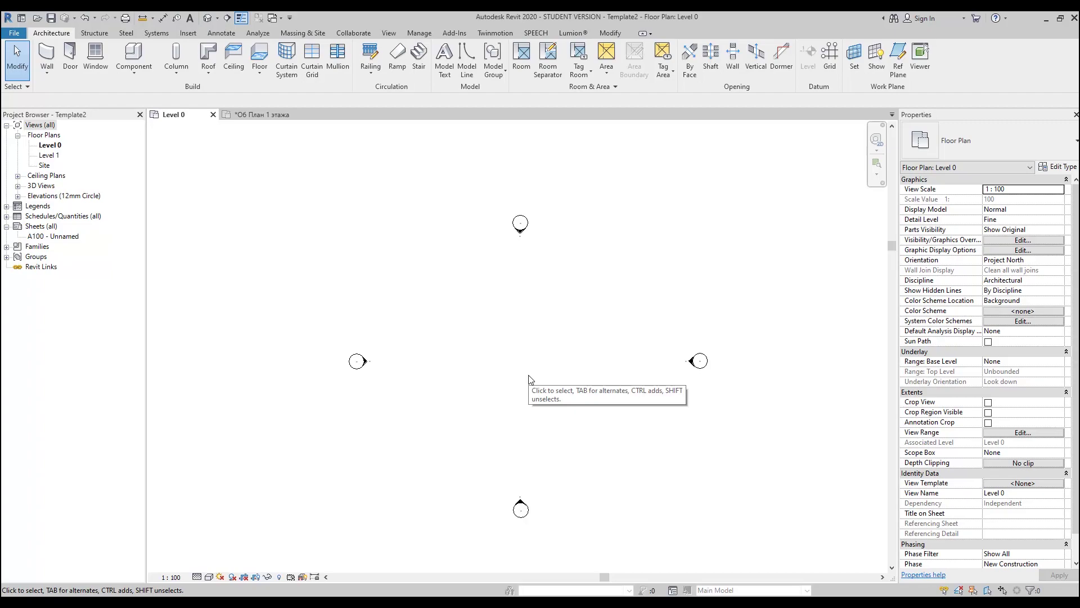
Open the browser organization of the project's views and select the Discipline scheme
key("alt+m")
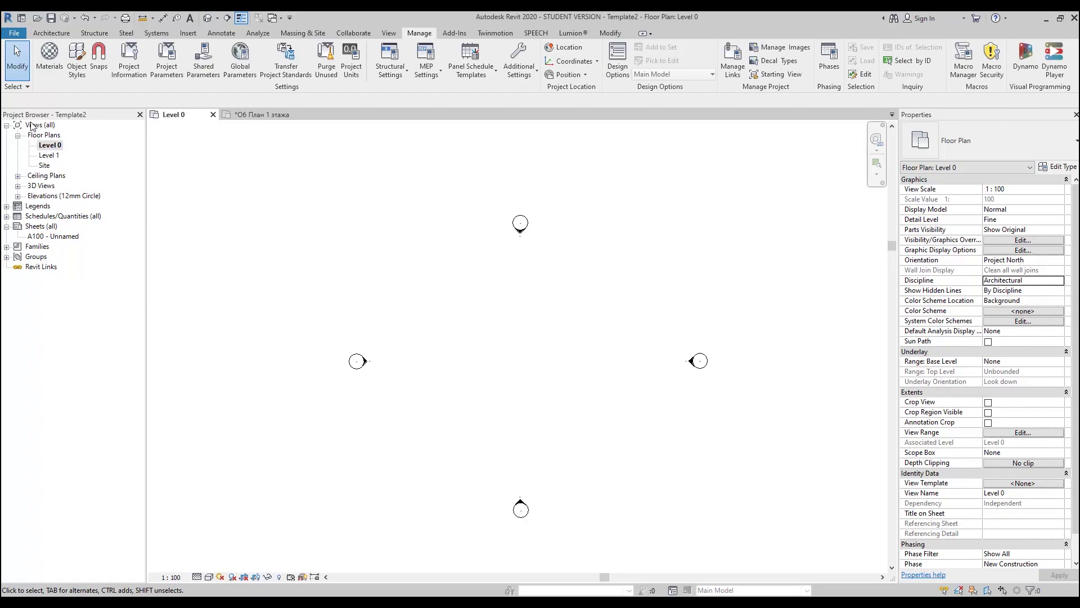
right_click(48, 128)
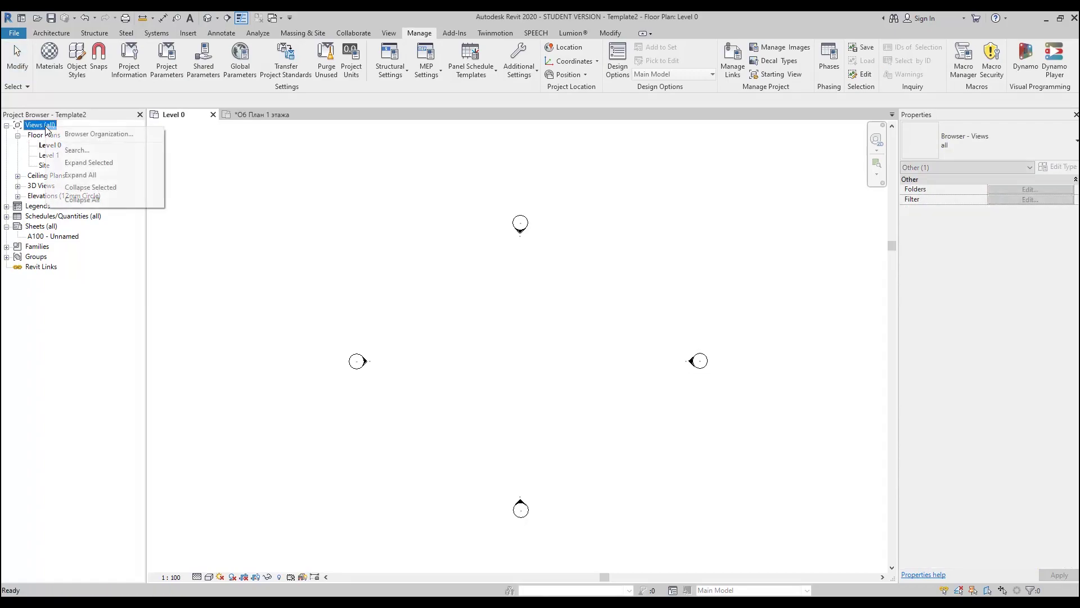
left_click(72, 136)
left_click_drag(518, 221, 533, 252)
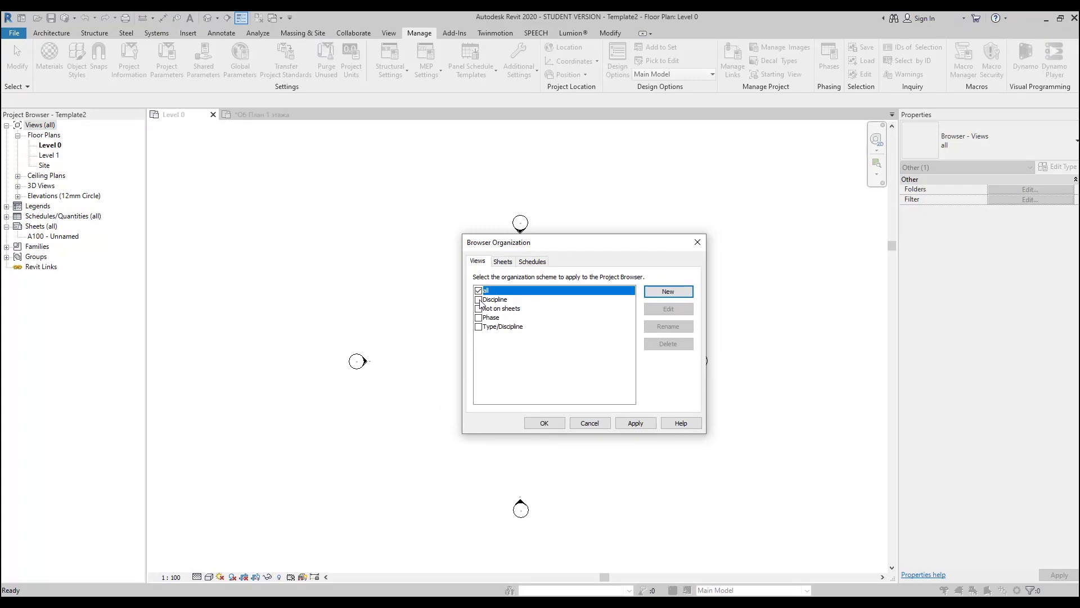
left_click(479, 299)
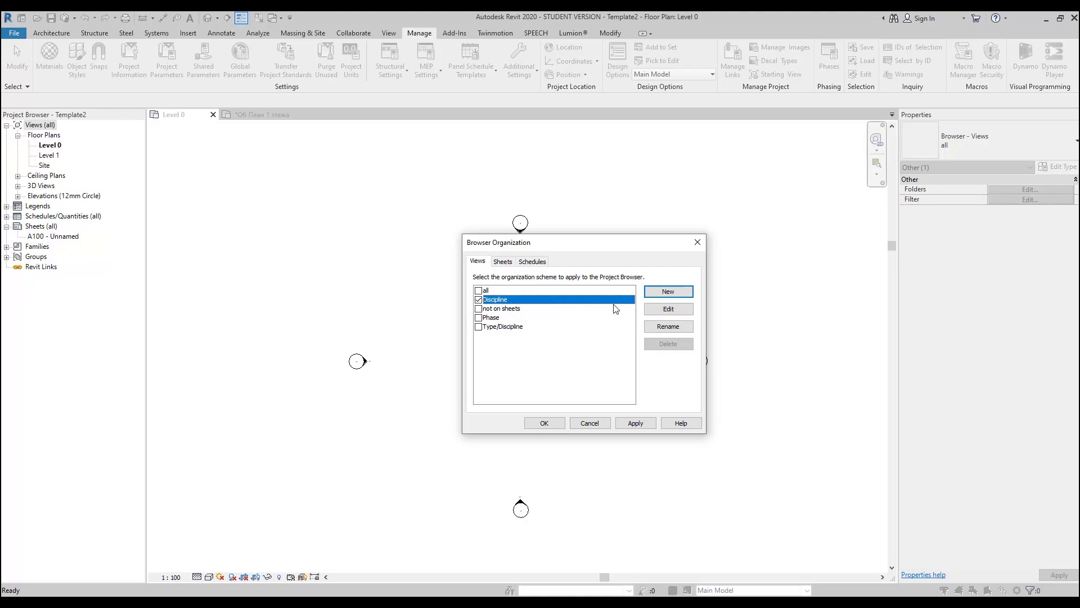
Review the Discipline scheme's filter options and grouping and sorting rules, apply the scheme, and expand the Architectural group of views
left_click(659, 310)
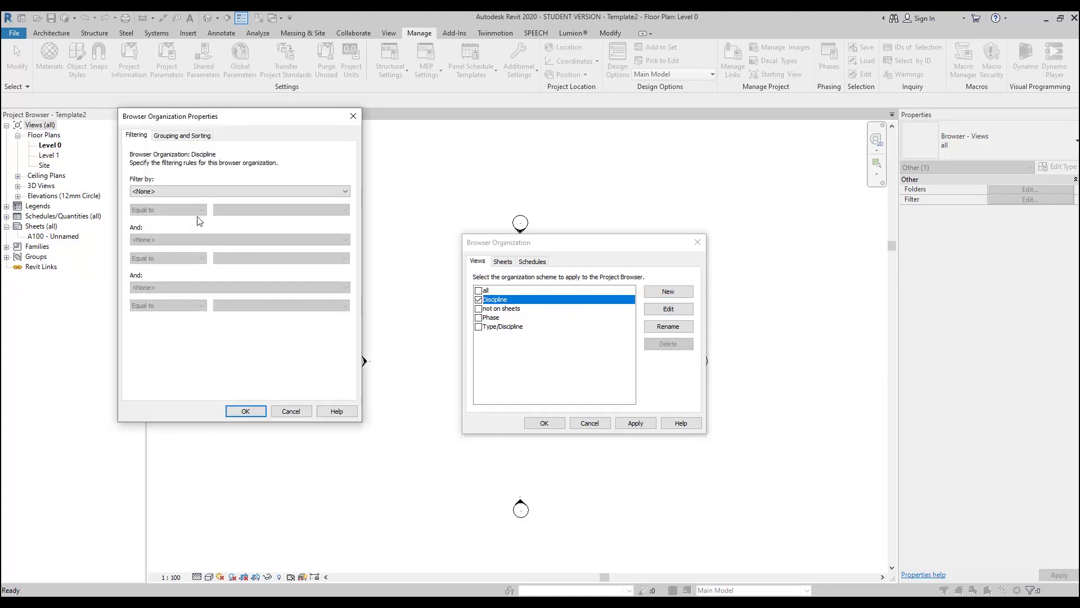
left_click_drag(239, 120, 324, 228)
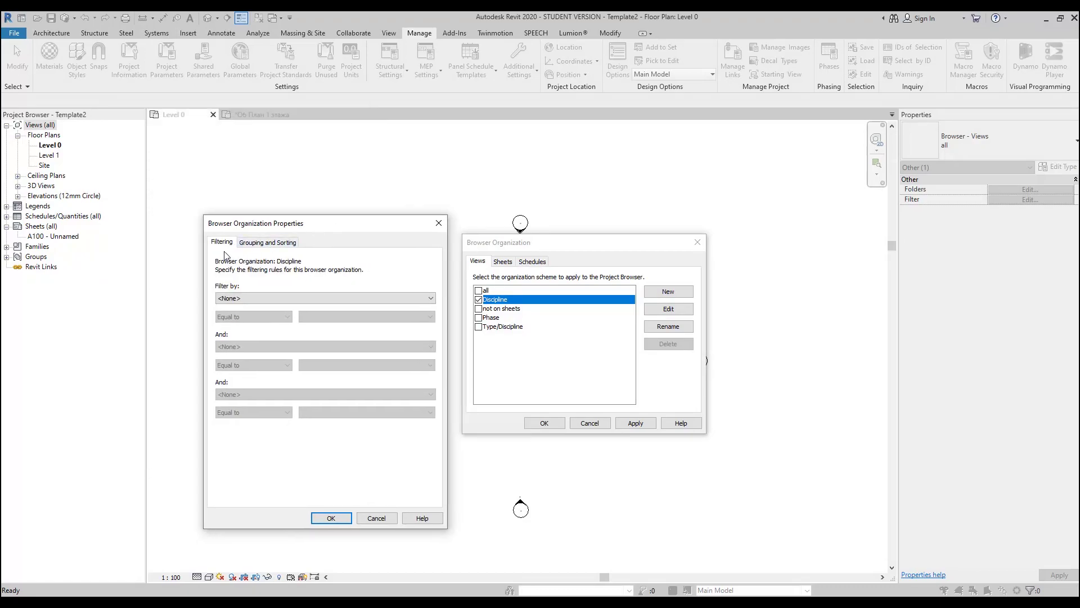
left_click(246, 300)
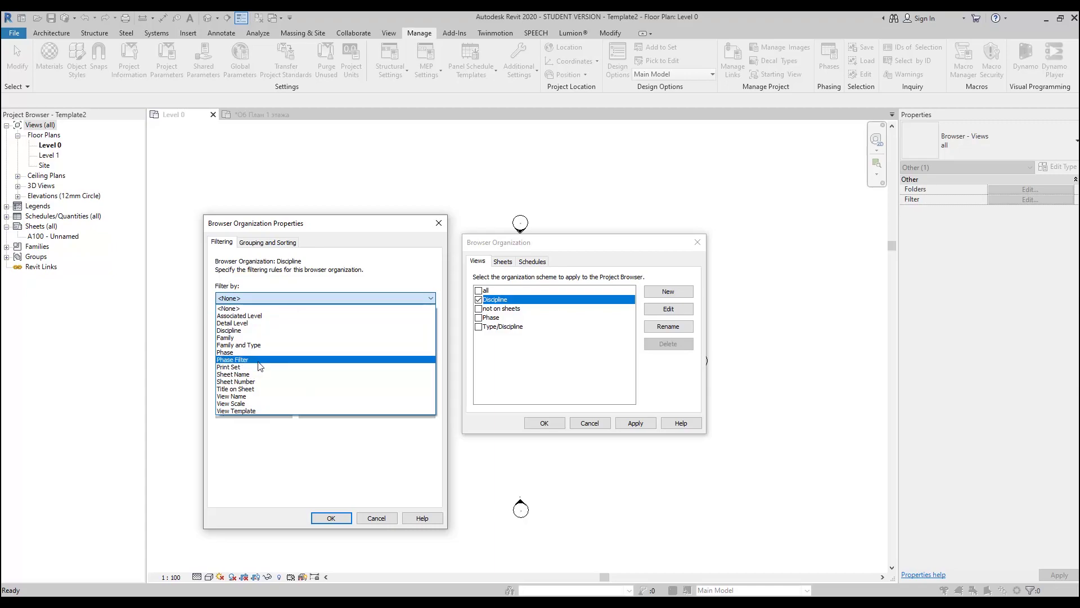
left_click(247, 299)
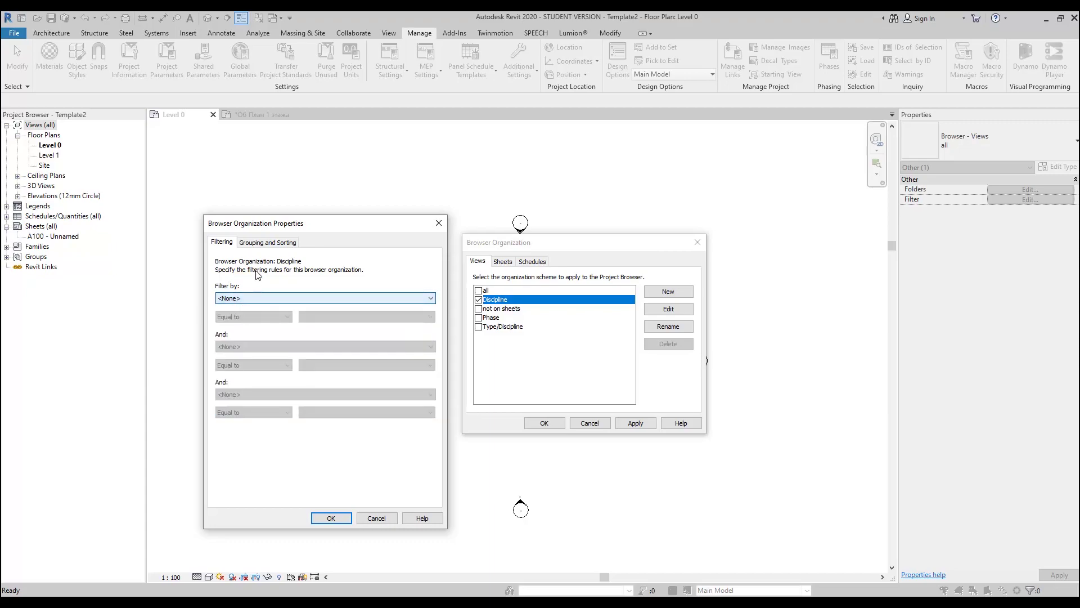
left_click(270, 243)
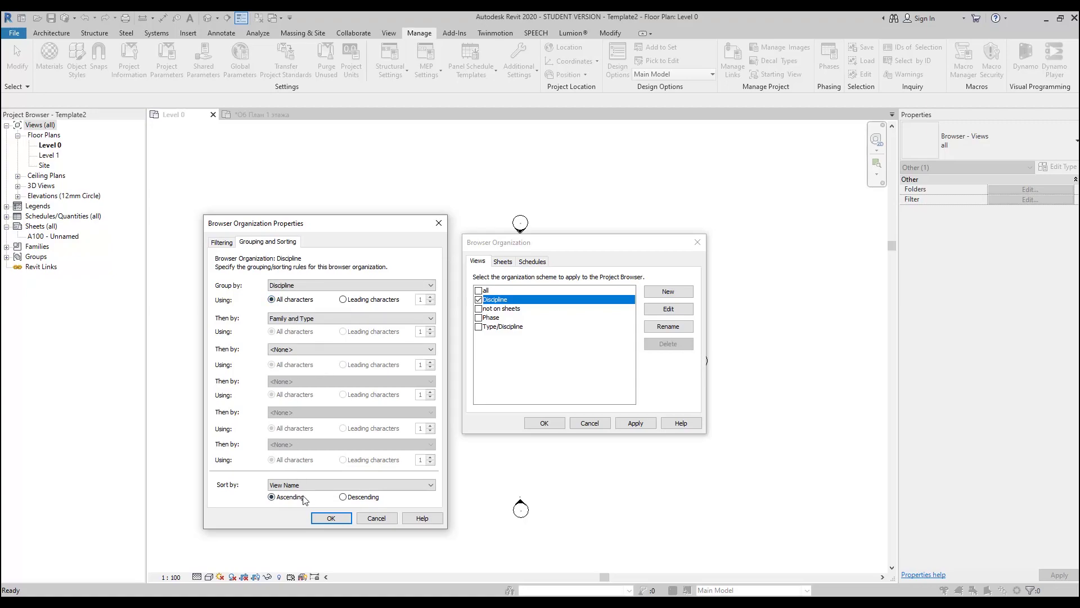
left_click(331, 517)
left_click(544, 423)
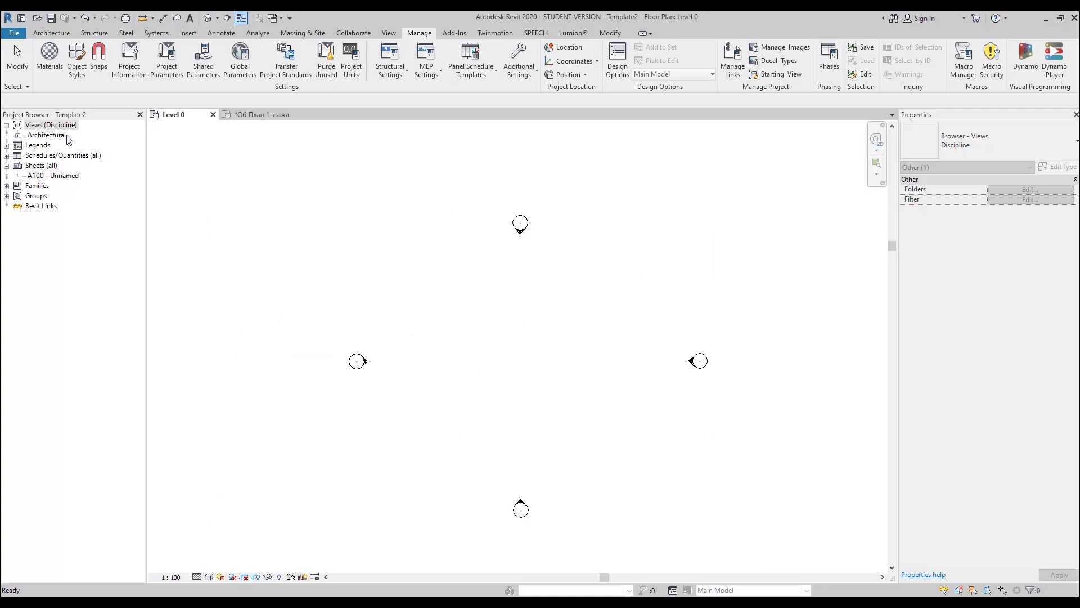
left_click(18, 136)
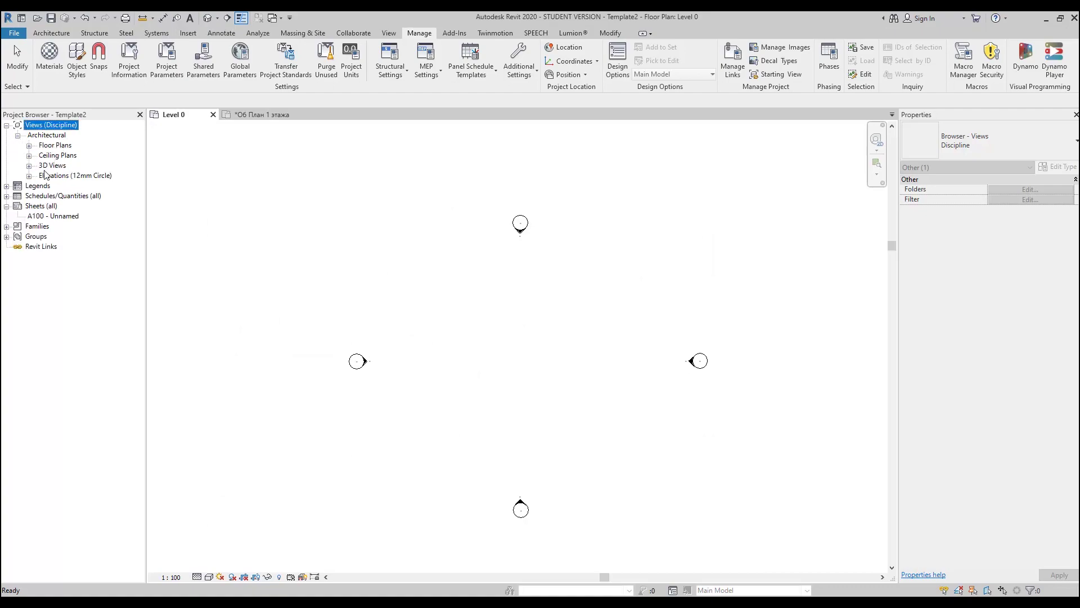
Try grouping the views in the Discipline scheme by the 2 leading characters of the discipline name
right_click(54, 127)
left_click(66, 135)
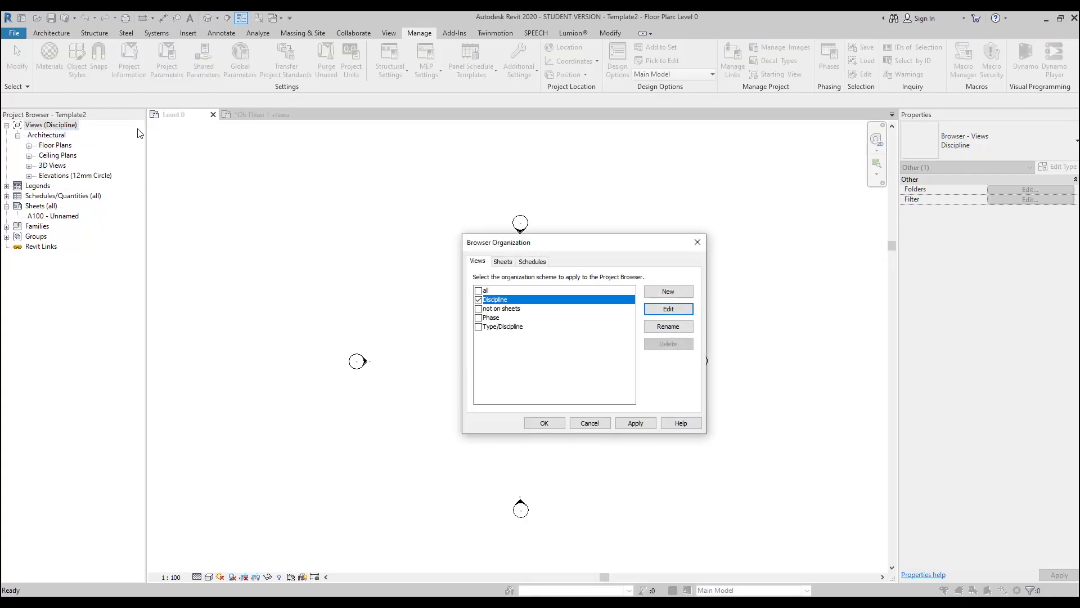
left_click(685, 313)
left_click(260, 243)
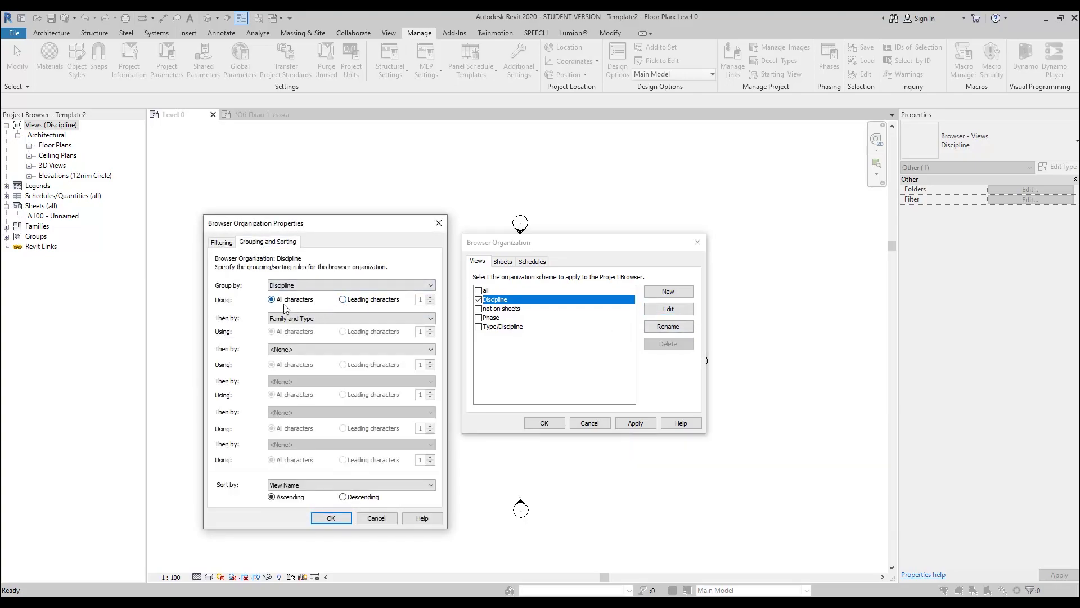
left_click(343, 300)
left_click(430, 296)
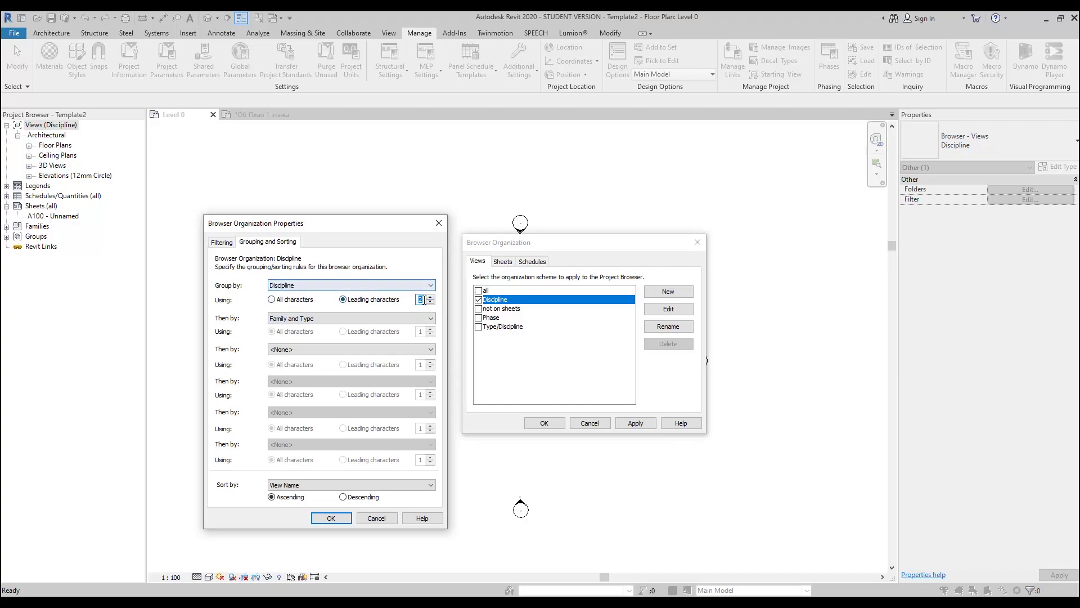
left_click(331, 519)
left_click(544, 423)
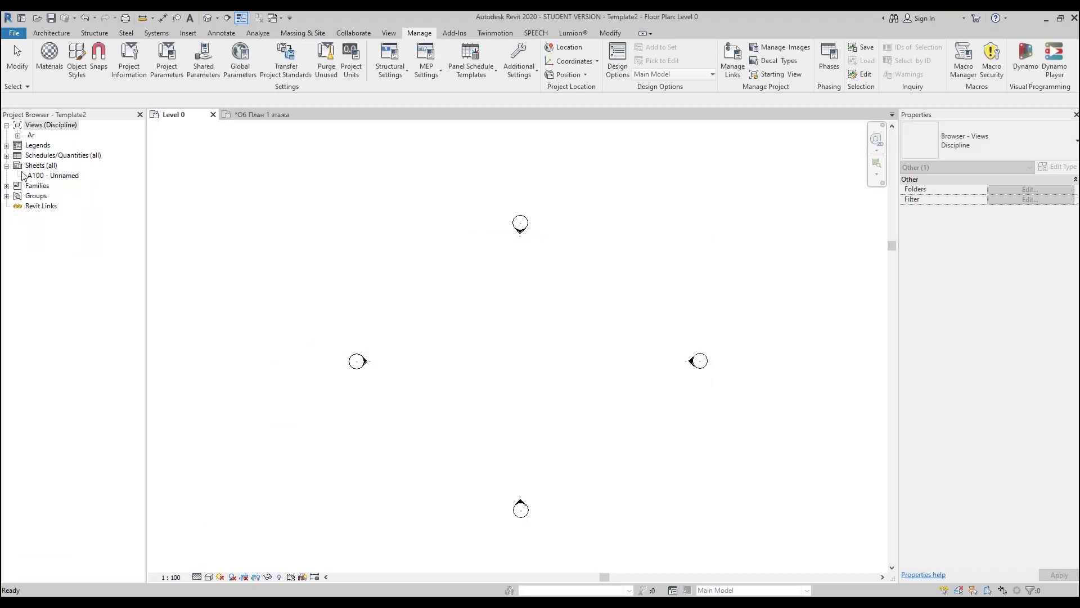
right_click(35, 136)
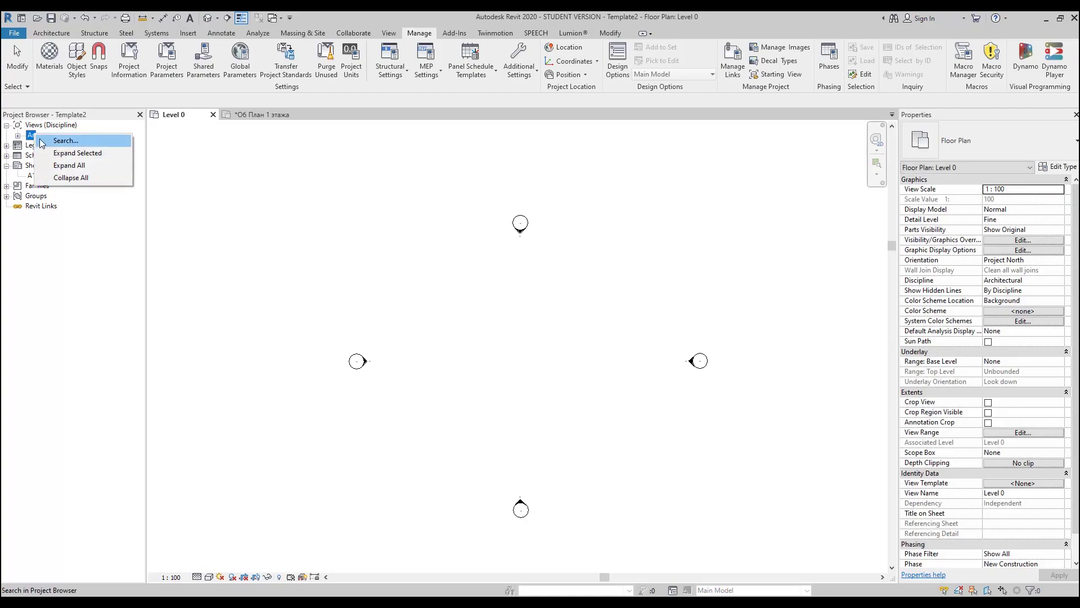
left_click(48, 143)
key("Escape")
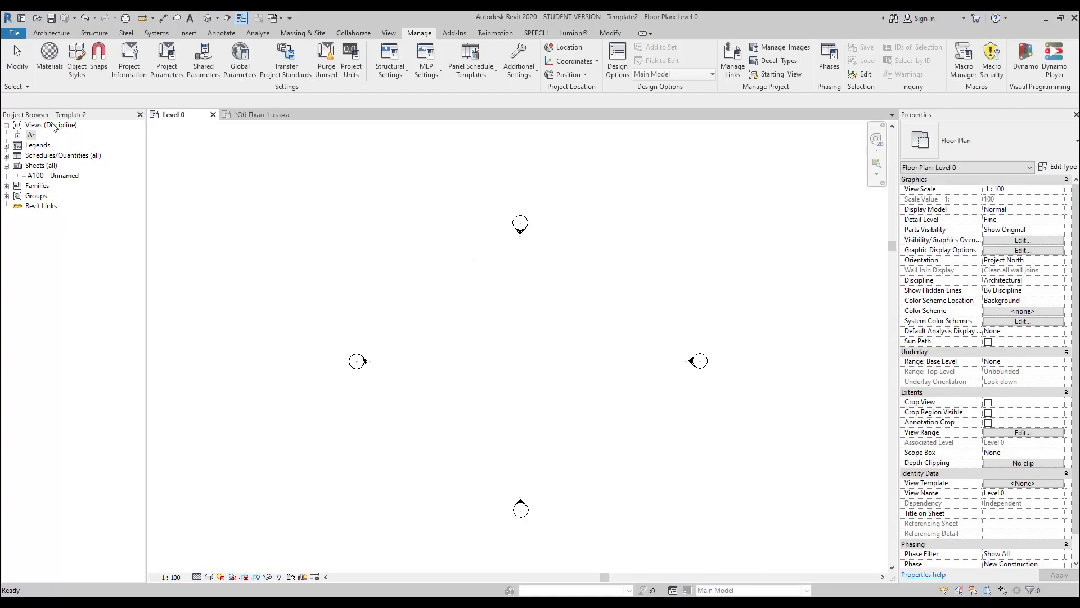
Set the Discipline scheme's grouping back to all characters, apply it, and check the Architectural group of views
right_click(51, 124)
left_click(84, 128)
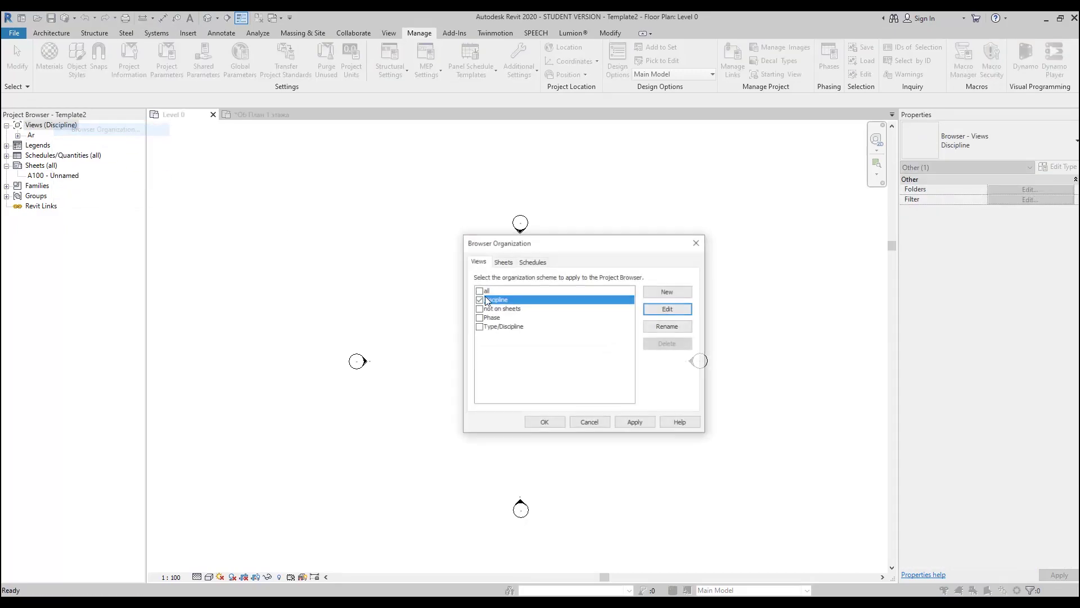
left_click(668, 309)
left_click(268, 241)
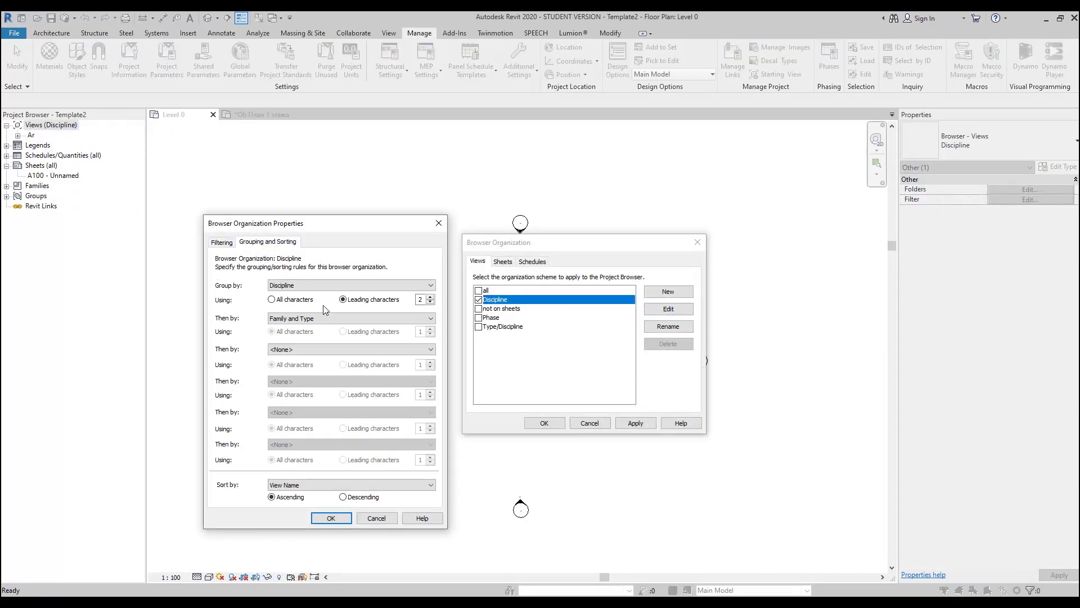
left_click(272, 300)
left_click(332, 518)
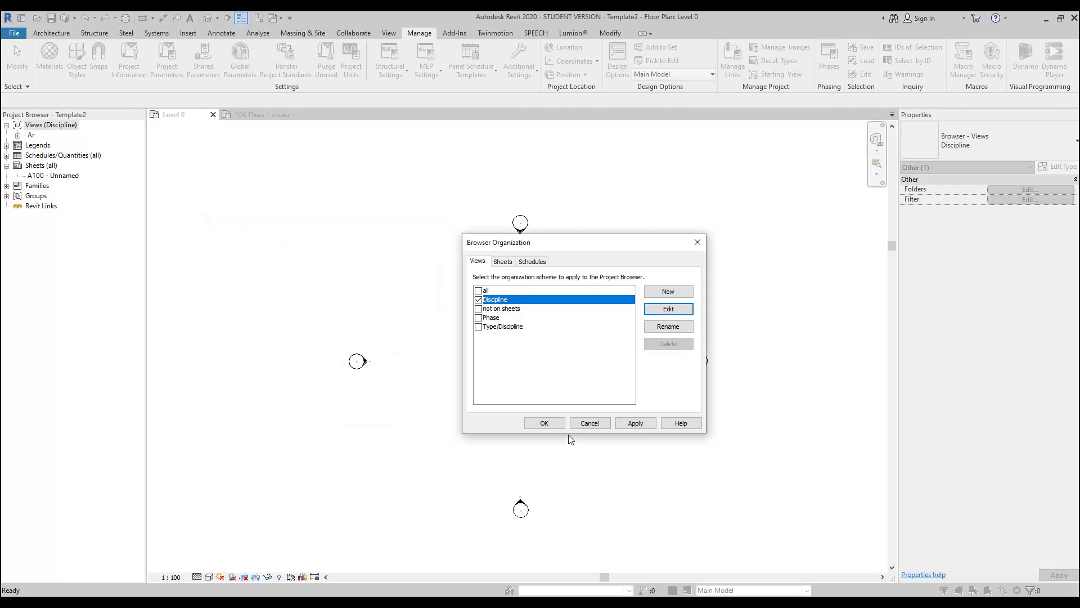
left_click(550, 425)
left_click(528, 400)
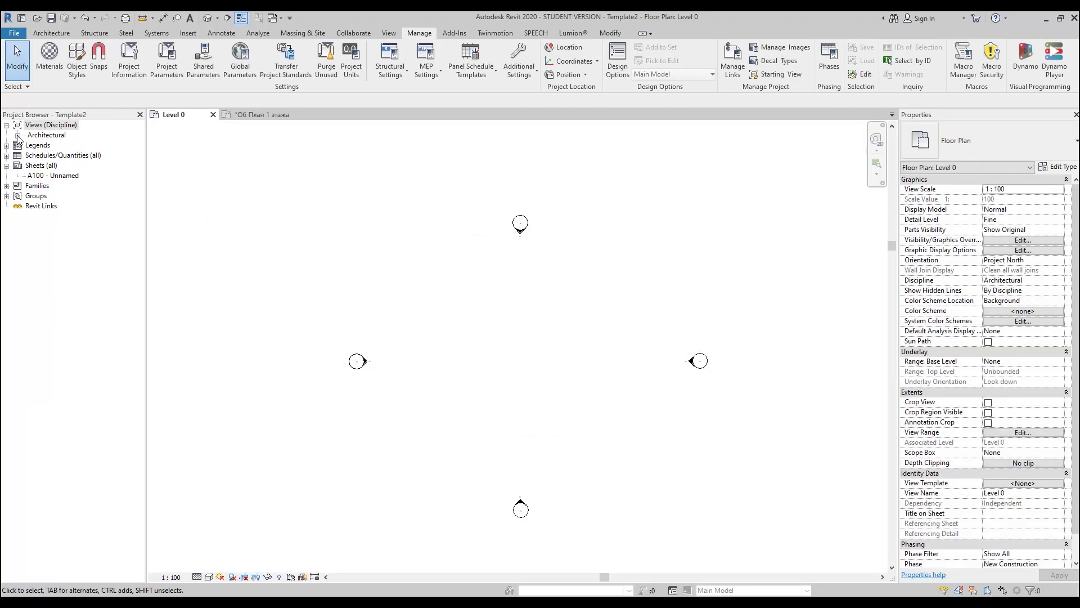
left_click(17, 136)
left_click(18, 136)
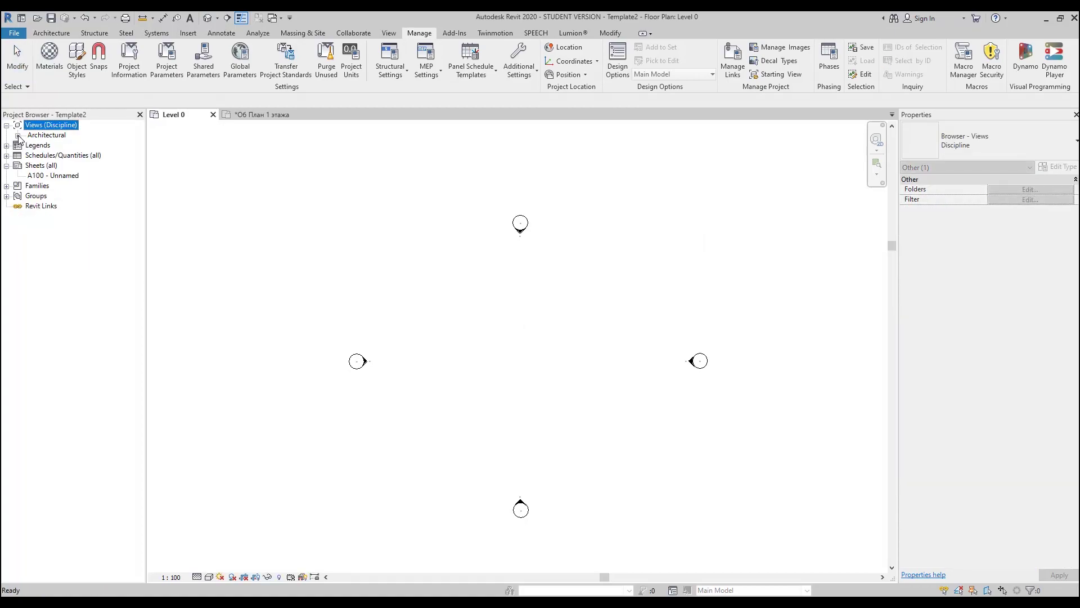
left_click(393, 259)
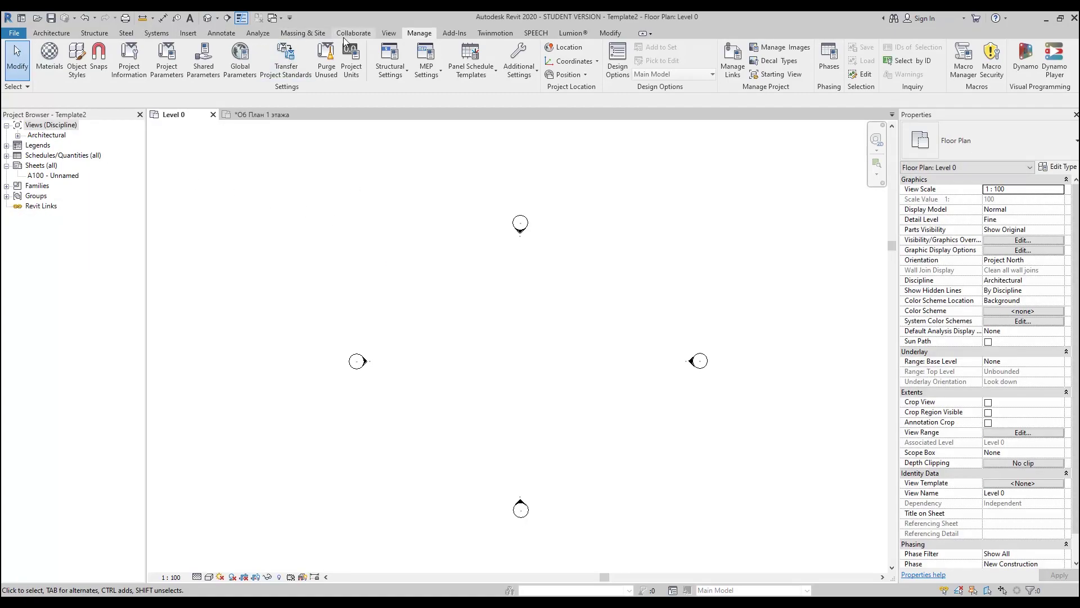
Create another floor plan view for Level 0, allowing existing views to be duplicated
left_click(389, 33)
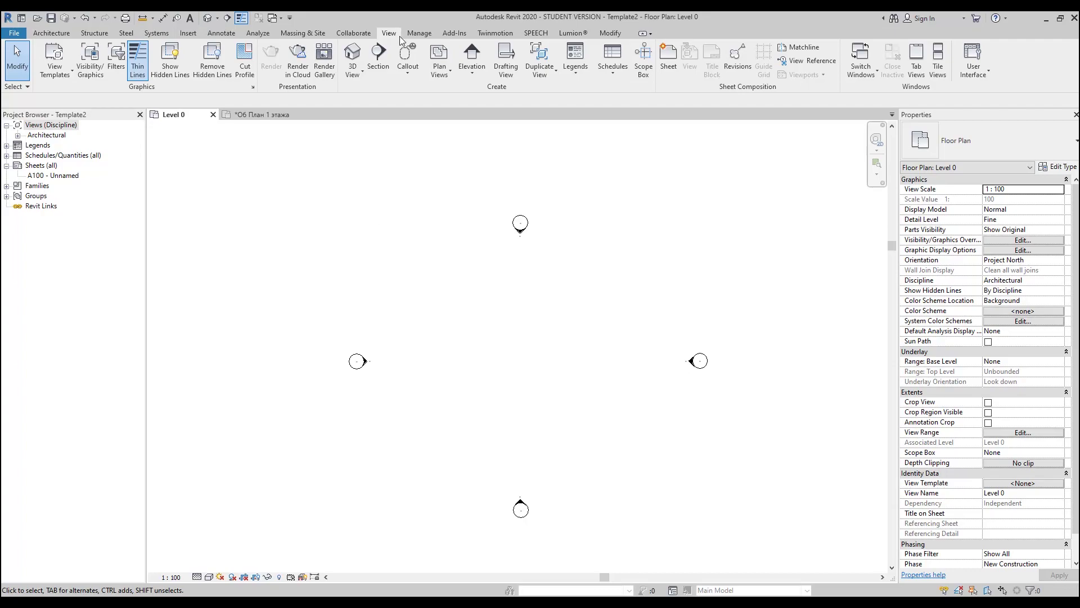
left_click(440, 62)
left_click(475, 96)
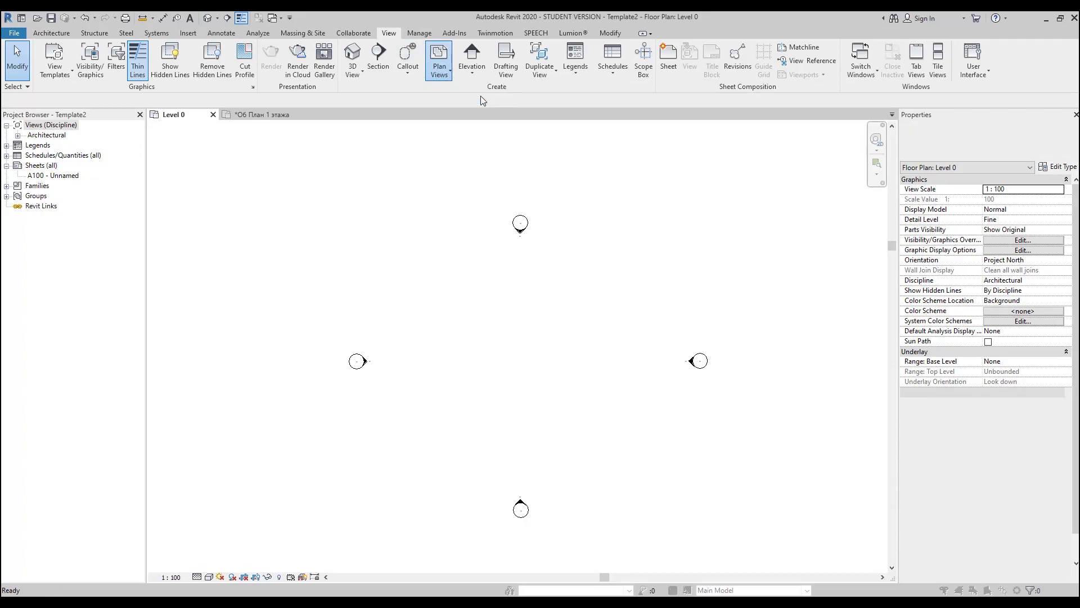
left_click(474, 397)
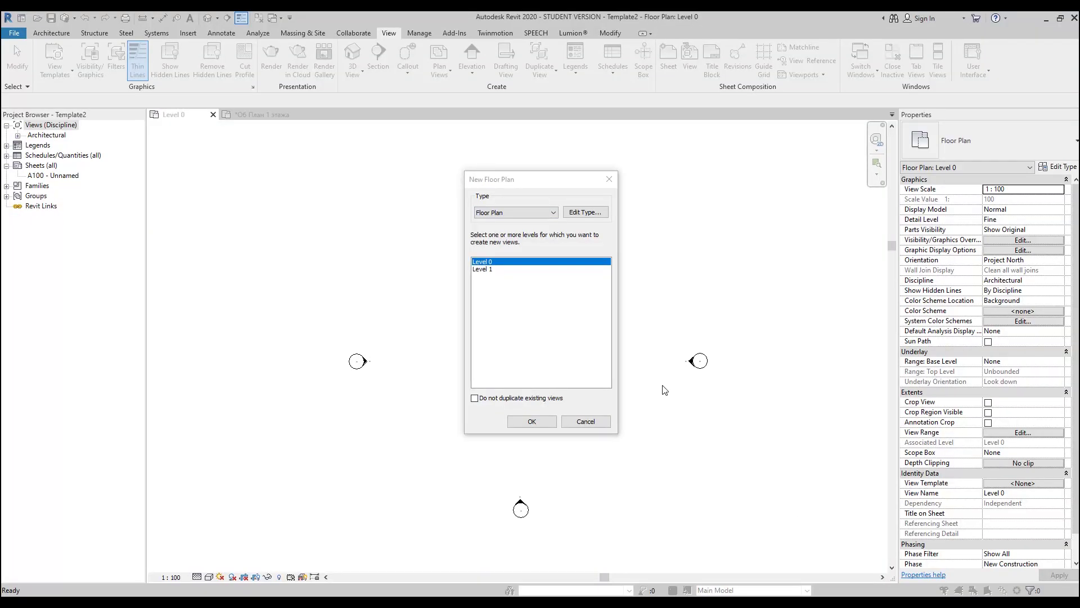
left_click(531, 421)
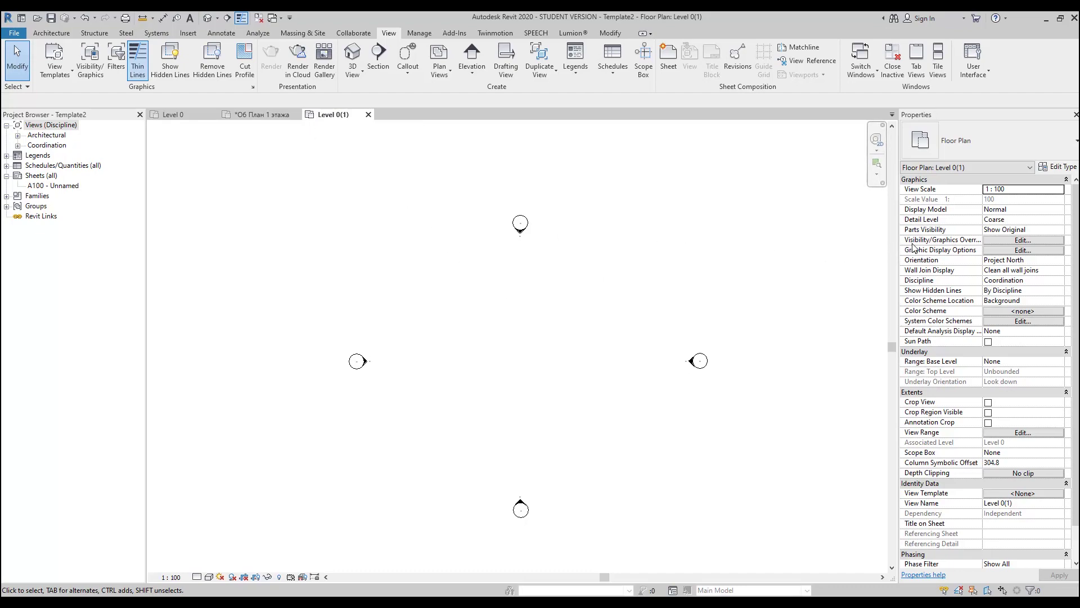
Set the discipline of the new Level 0(1) floor plan view to Structural
left_click(909, 280)
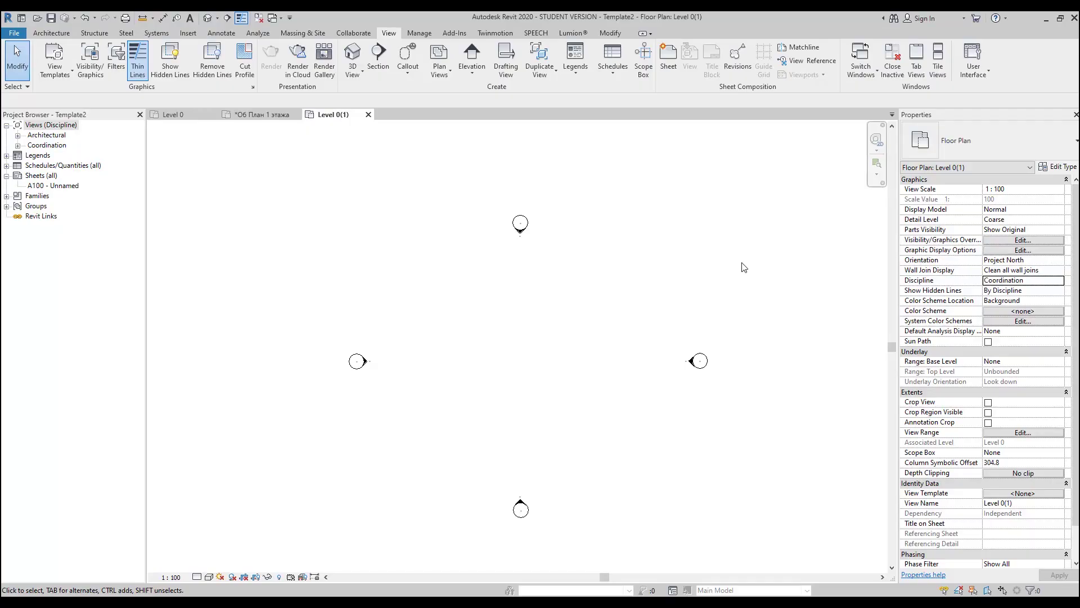
left_click(1060, 282)
left_click(998, 299)
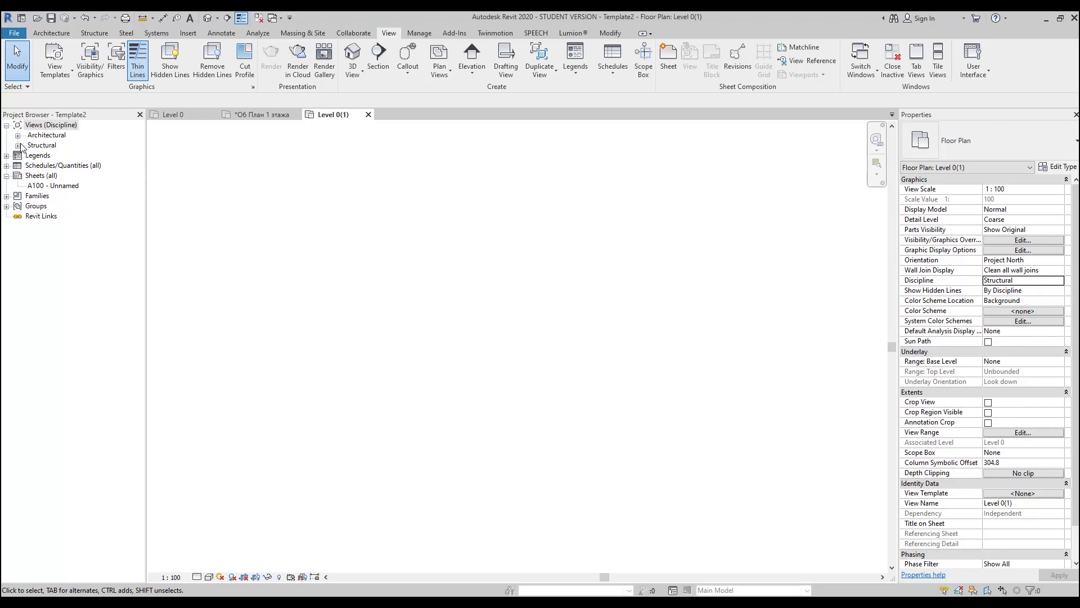
Expand the Structural group and its floor plans in the project browser to check where the new view is listed
left_click(39, 146)
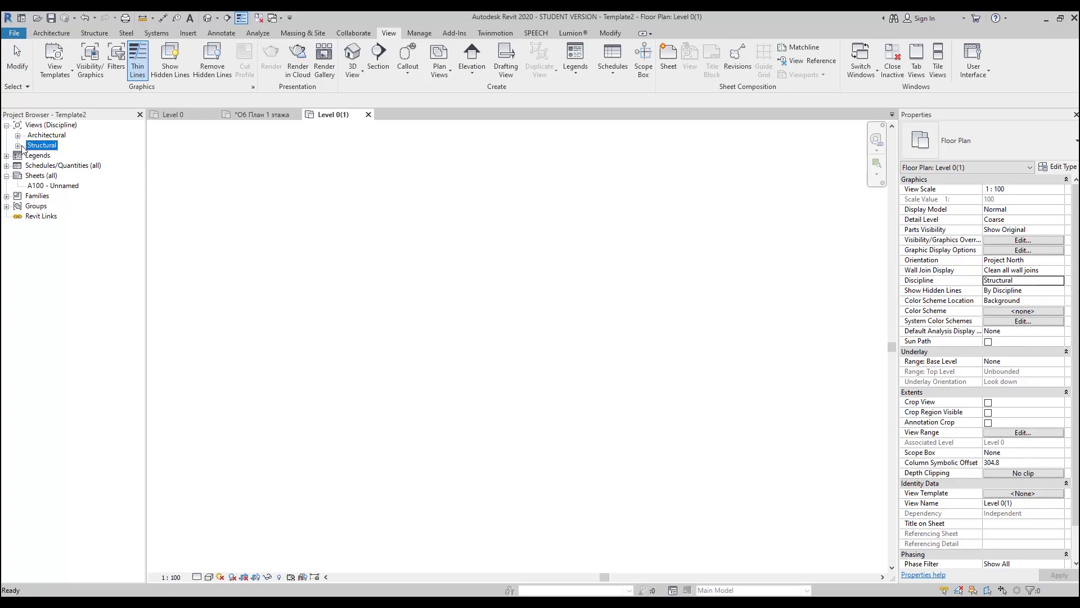
left_click(18, 146)
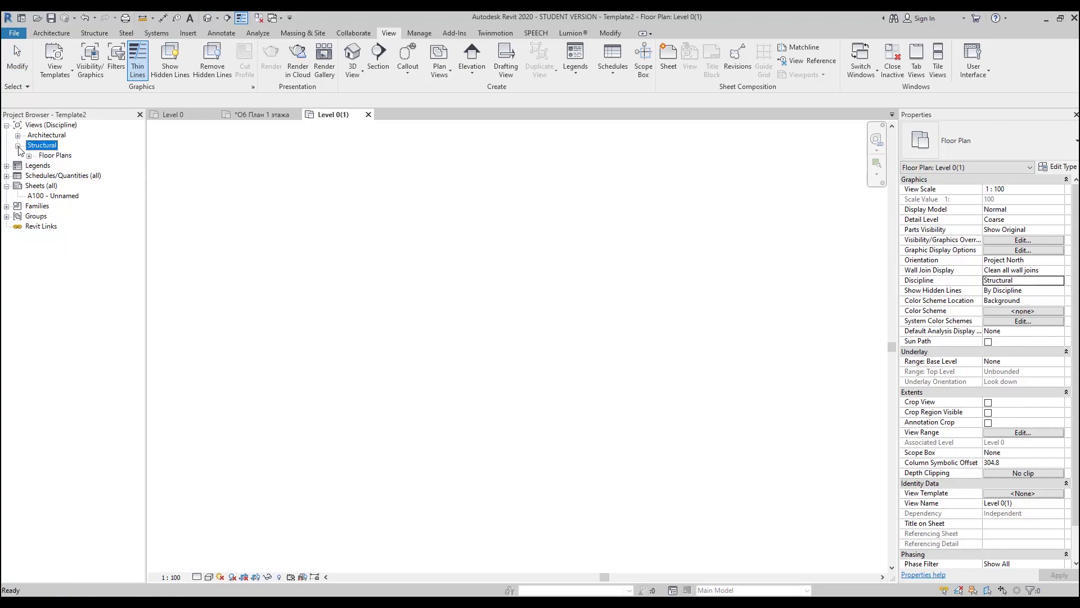
left_click(48, 156)
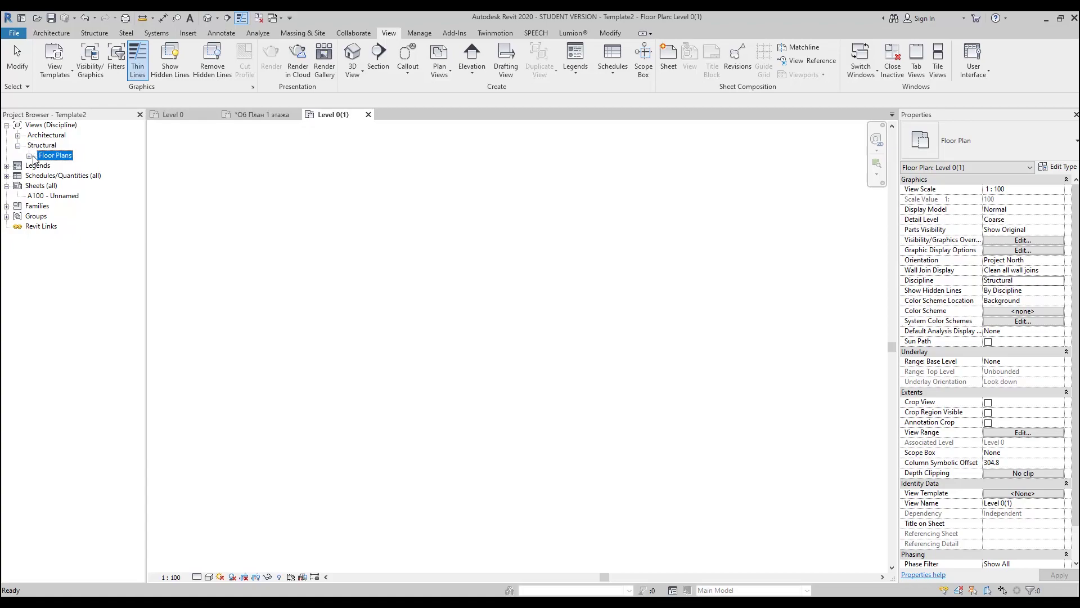
left_click(29, 155)
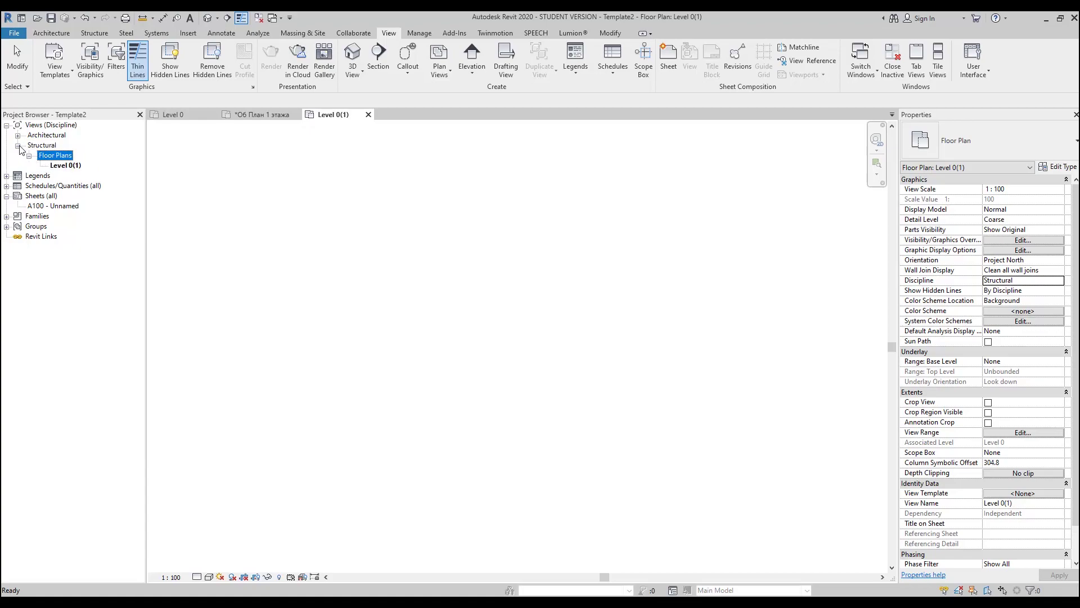
left_click(17, 146)
left_click(18, 146)
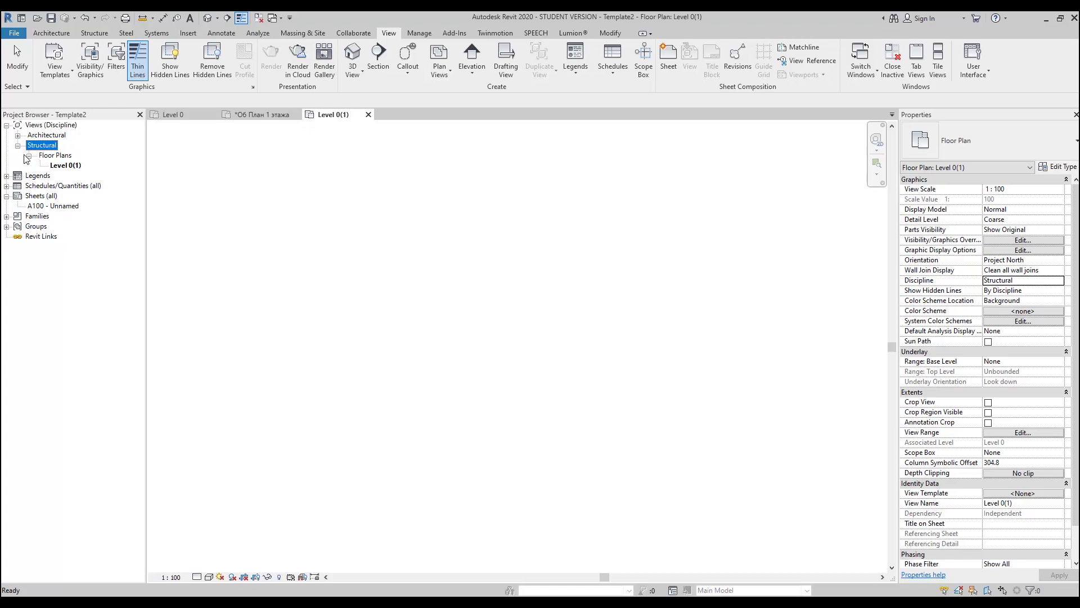
left_click(60, 167)
right_click(60, 168)
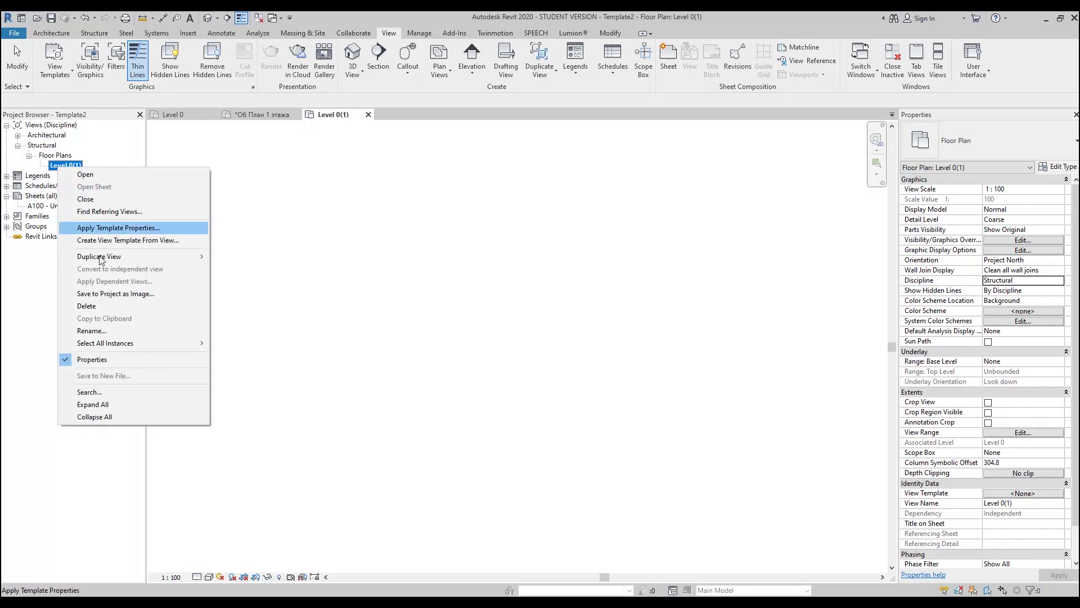
left_click(96, 332)
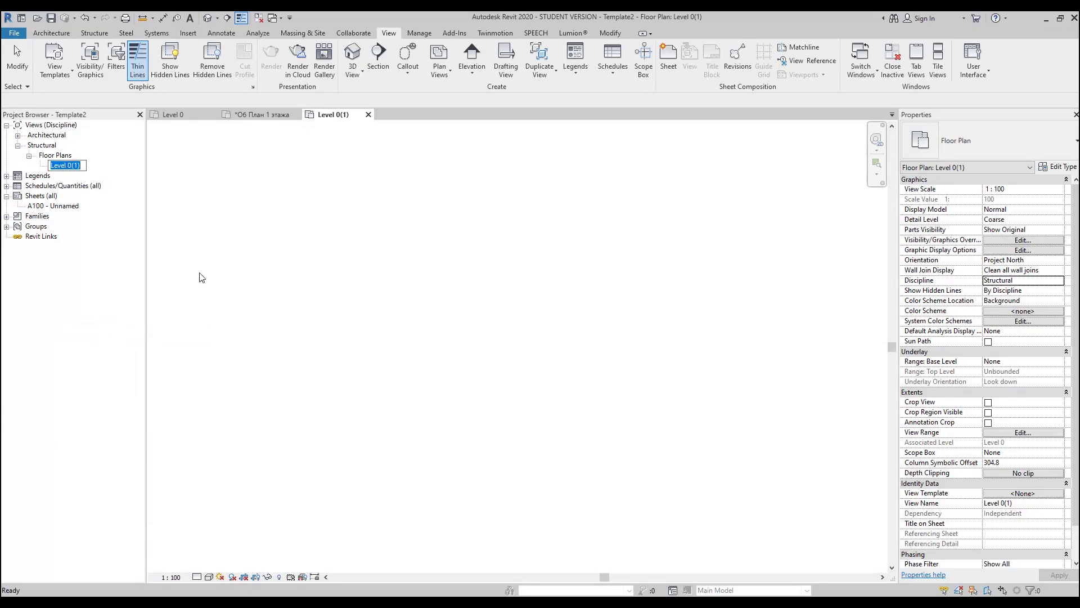
left_click(313, 283)
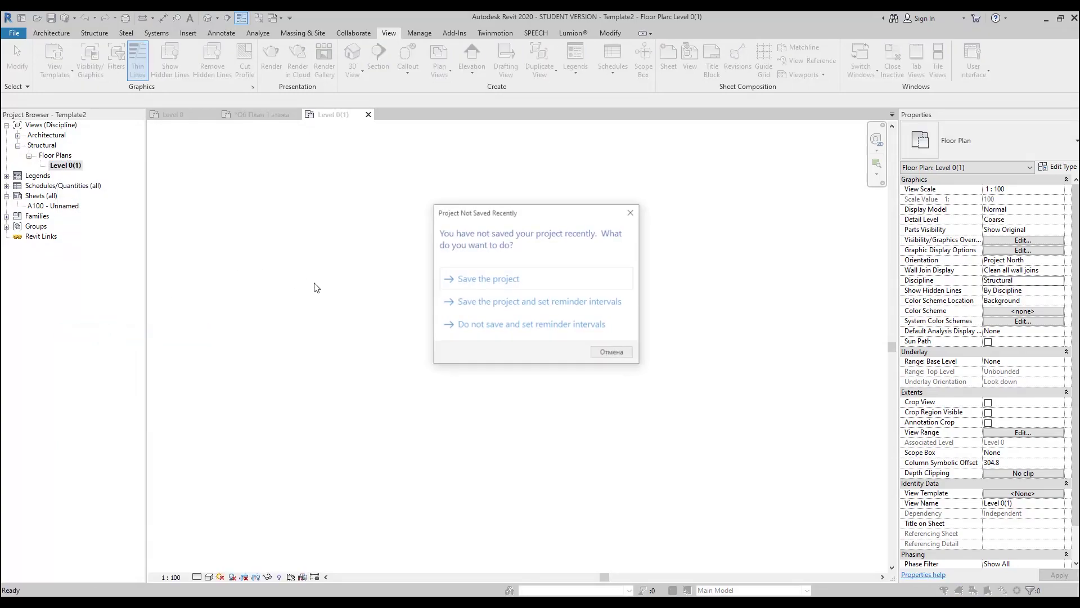
left_click(631, 213)
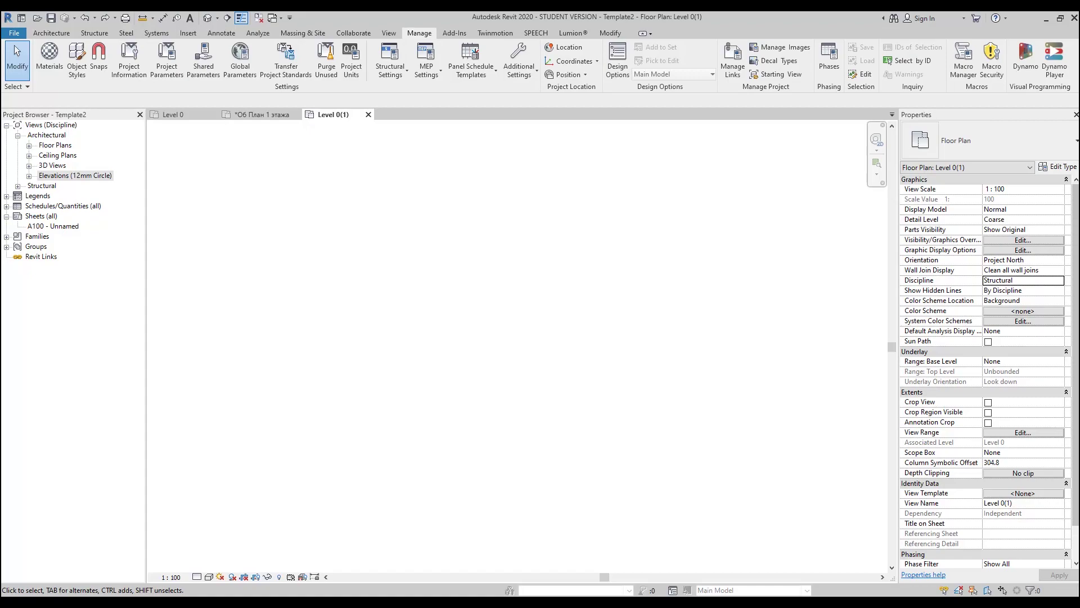
Set sheet A100 - Unnamed as the project's starting view
left_click(795, 70)
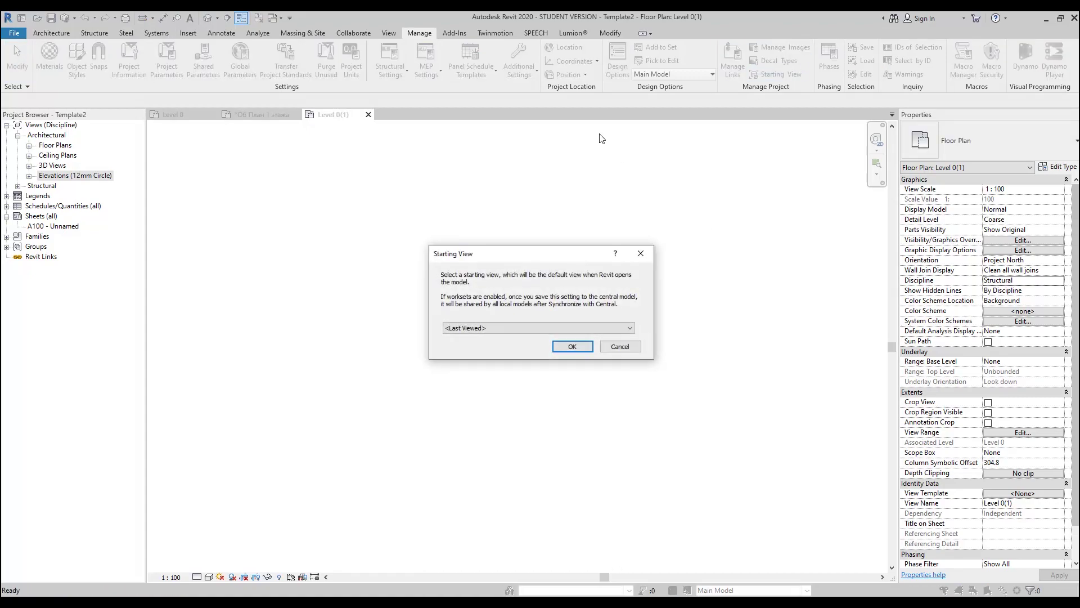
left_click(501, 328)
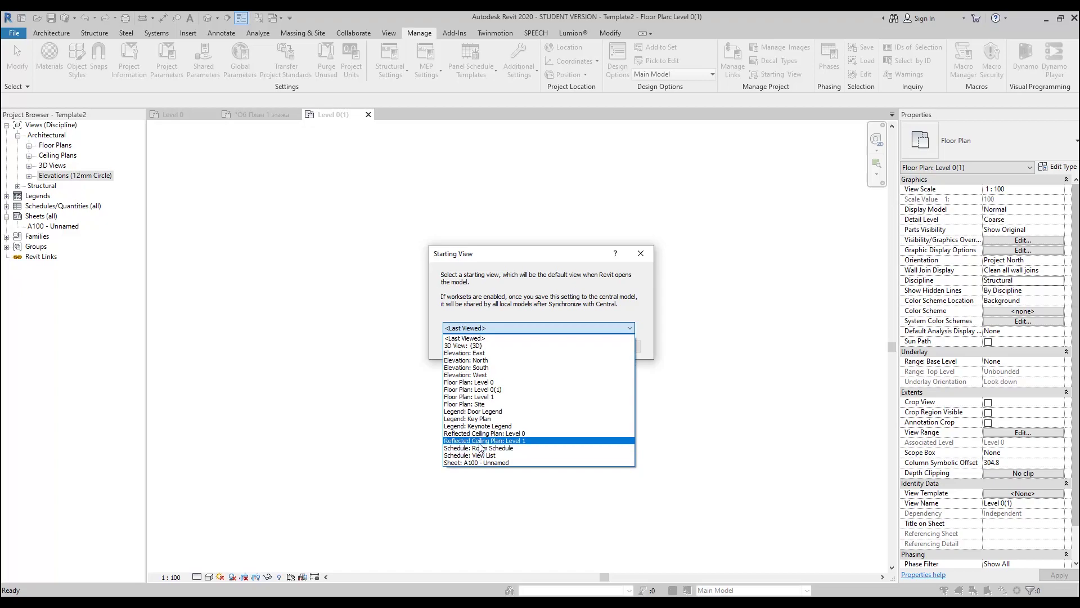
left_click(473, 463)
left_click(559, 346)
Recheck the starting view setting without changing it, and open sheet A100 - Unnamed
left_click(768, 77)
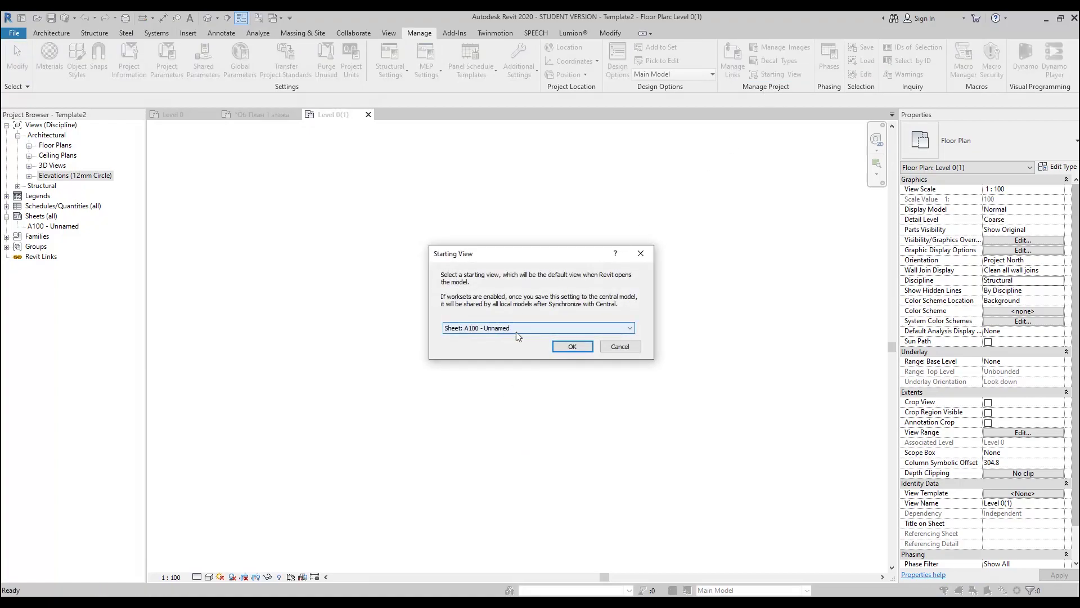
left_click(619, 347)
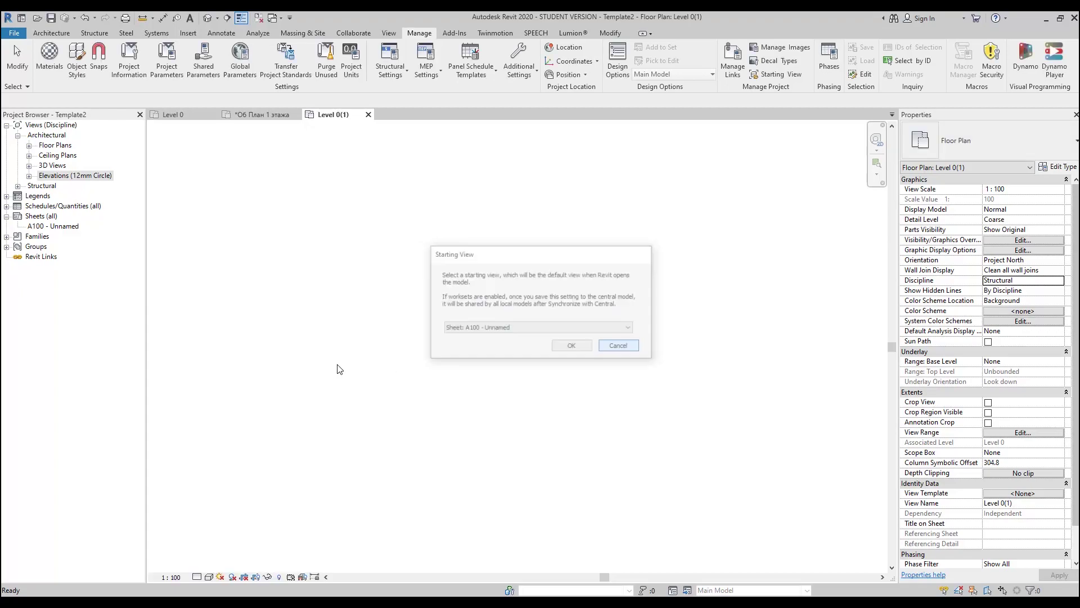
double_click(59, 226)
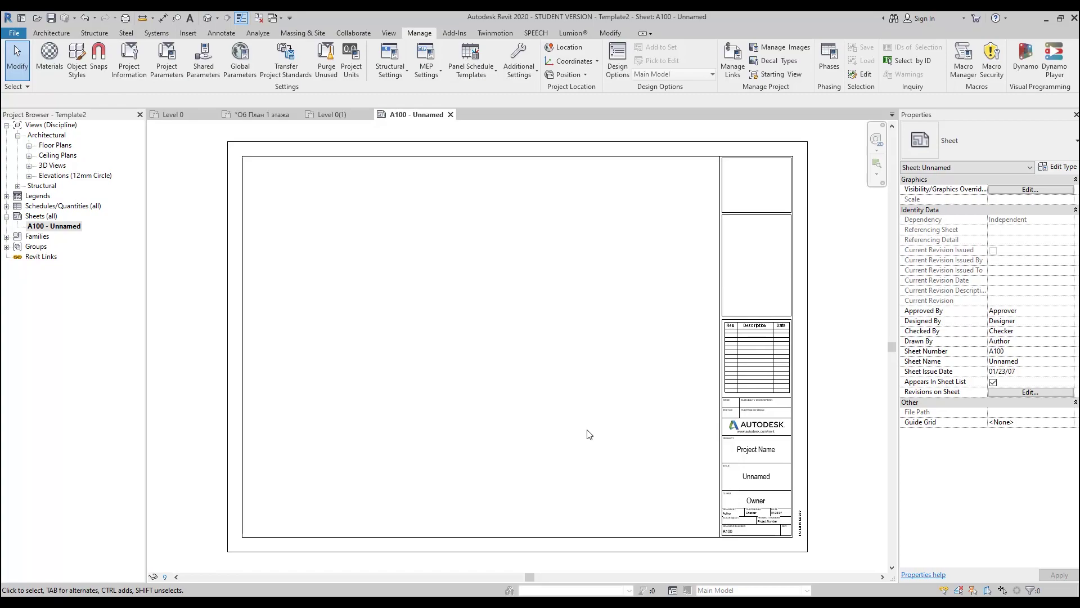
Save the project as a template file named Template 2020 in the folder "129 - how to create own templete"
left_click(15, 33)
mouse_move(71, 175)
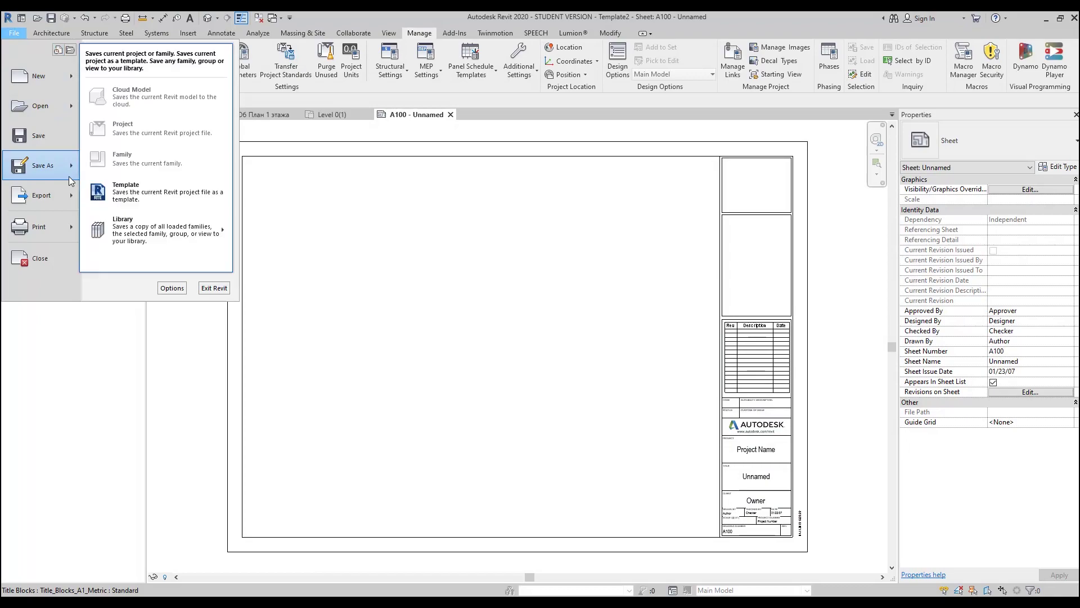
left_click(135, 195)
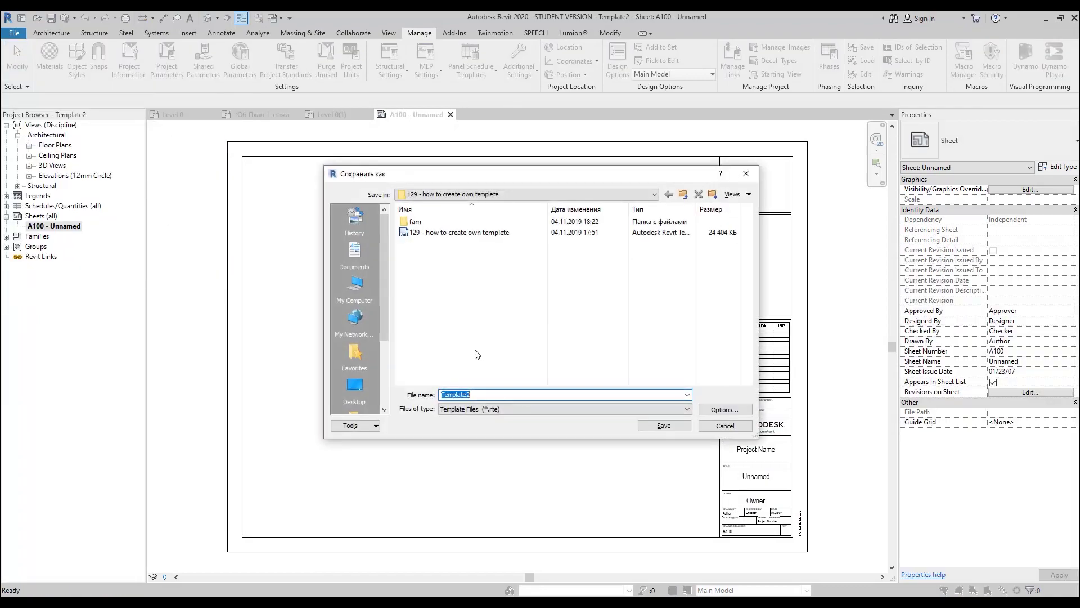
left_click(498, 394)
double_click(505, 395)
left_click(506, 395)
type("2020")
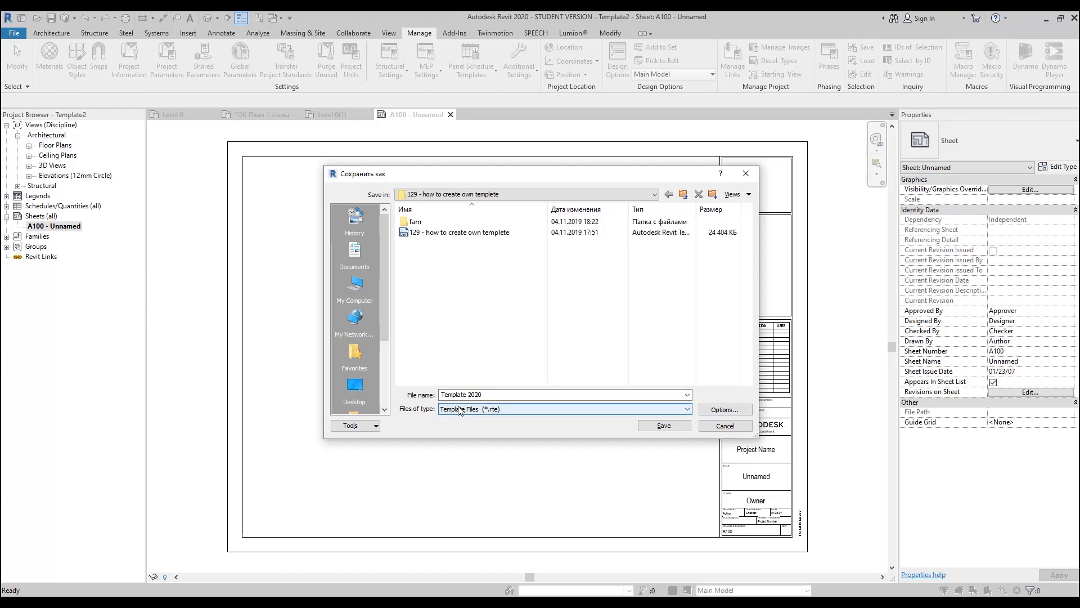
double_click(481, 395)
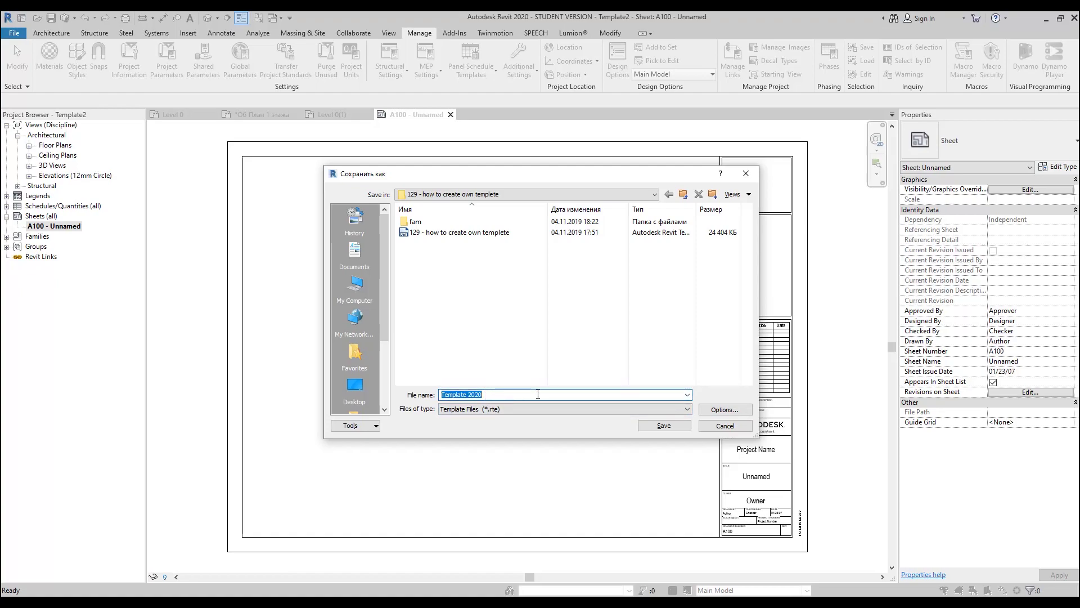
left_click(651, 430)
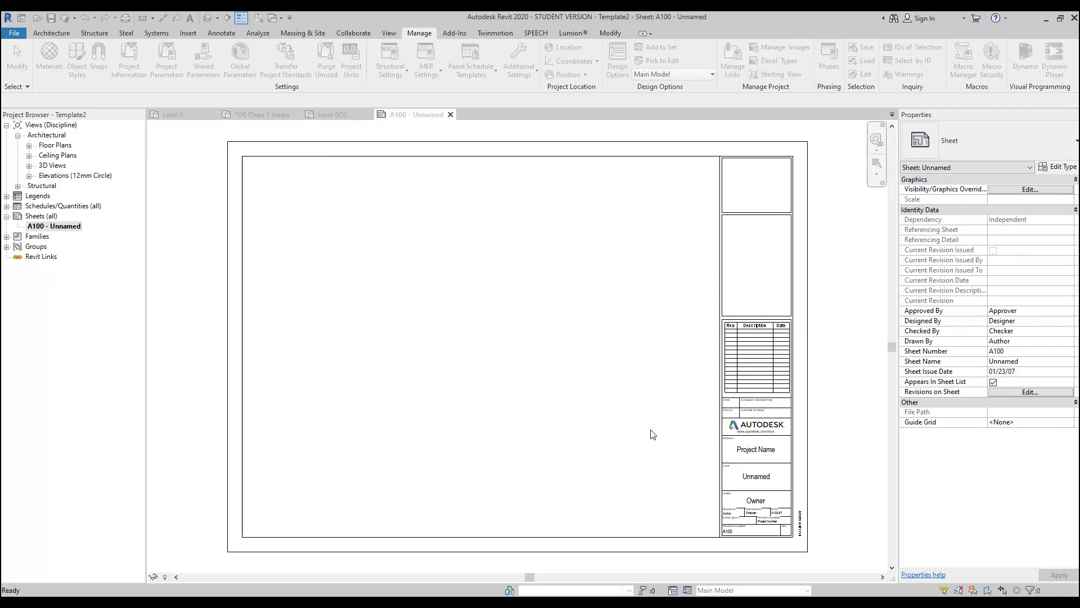